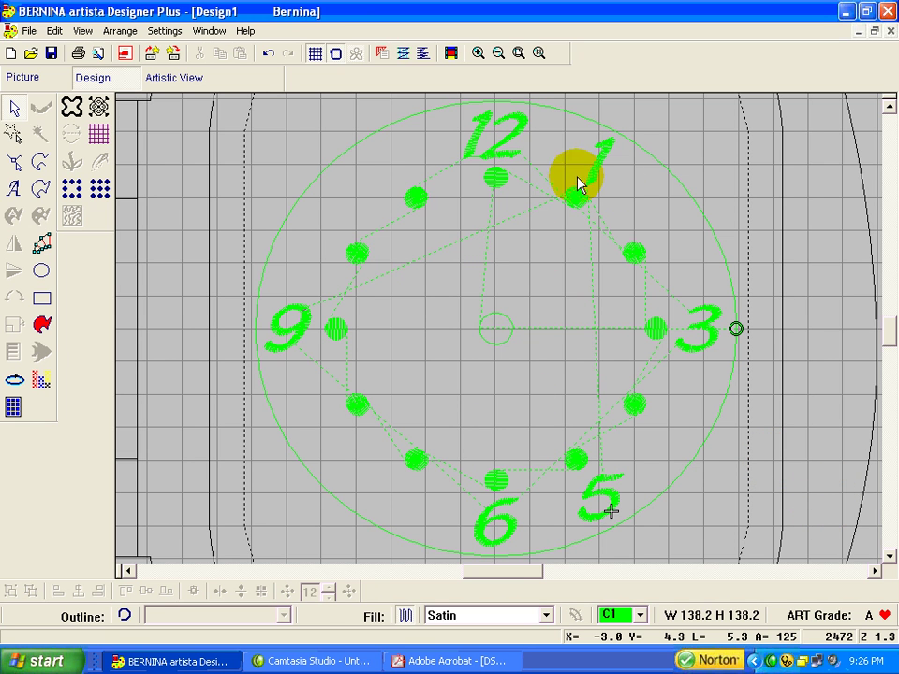
# Add a satin lettering numeral 11 near the 11 o'clock position
pyautogui.click(14, 188)
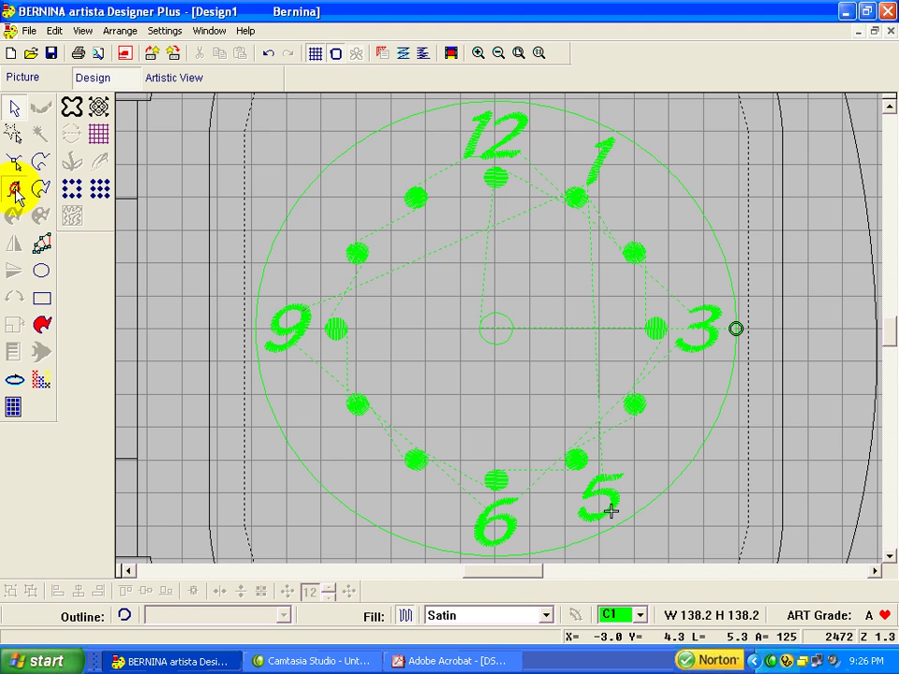
pyautogui.click(405, 154)
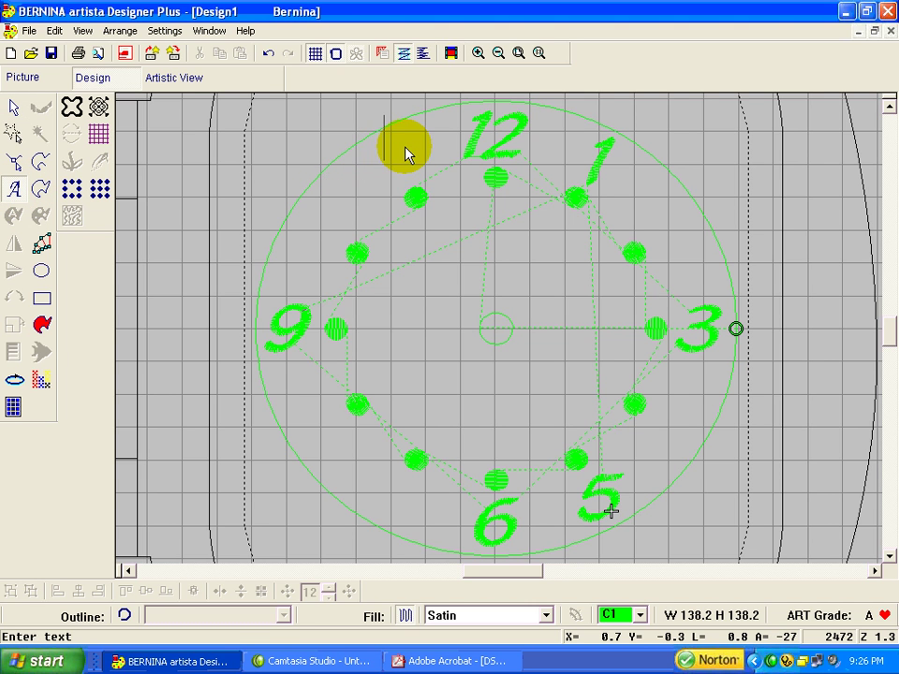
pyautogui.write('11')
pyautogui.press('Return')
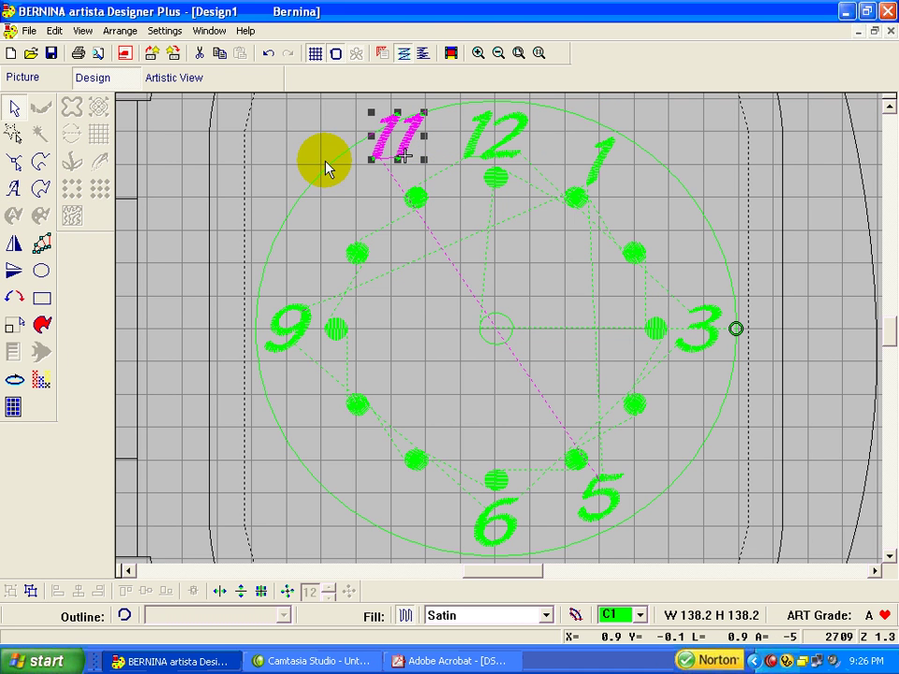
# Align the top of the 11 with the top of the 1
pyautogui.click(371, 150)
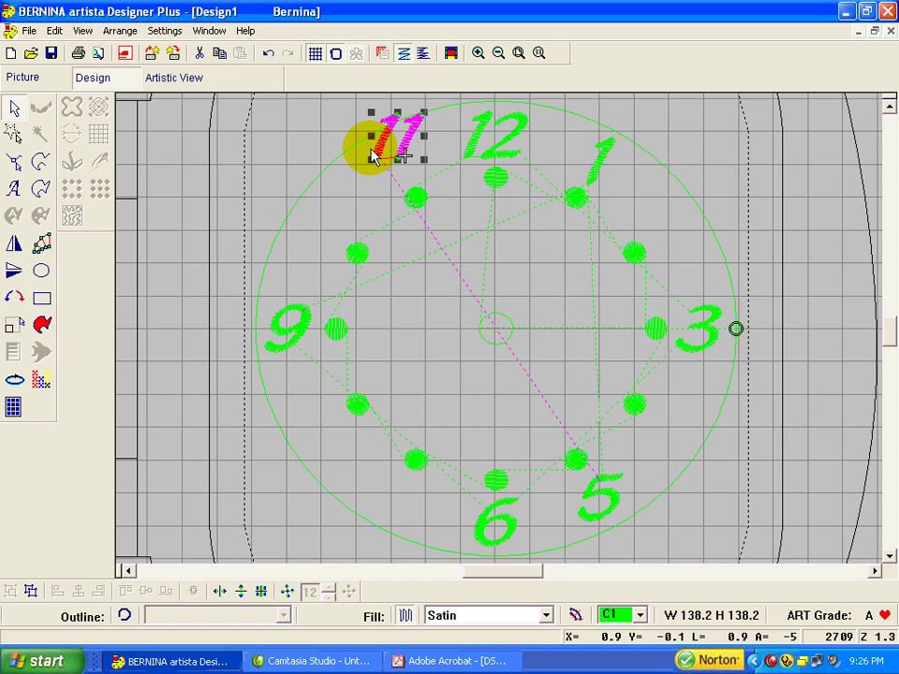
pyautogui.click(404, 150)
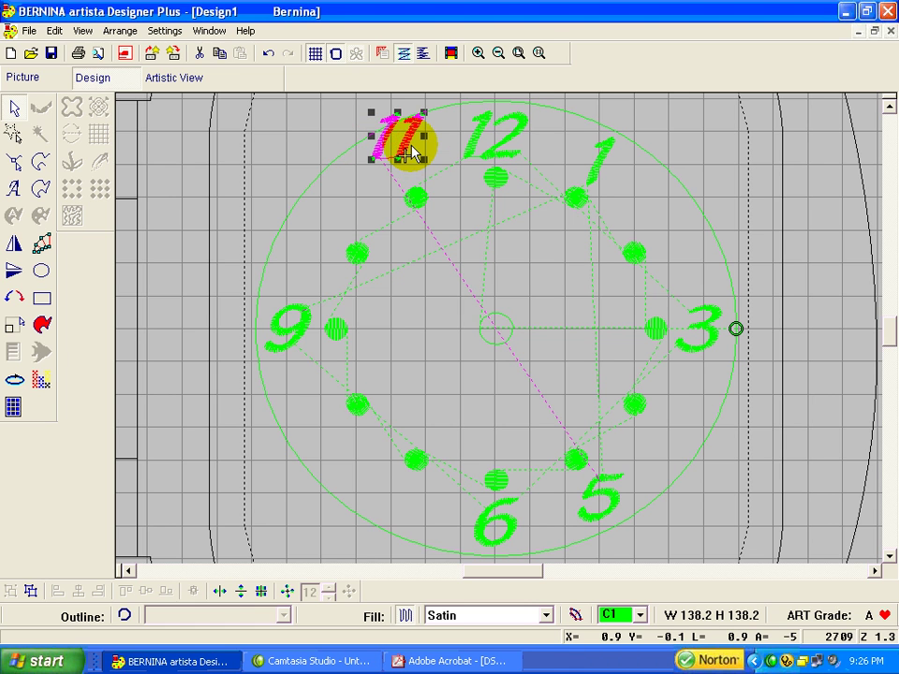
pyautogui.keyDown('ctrl'); pyautogui.click(591, 171); pyautogui.keyUp('ctrl')
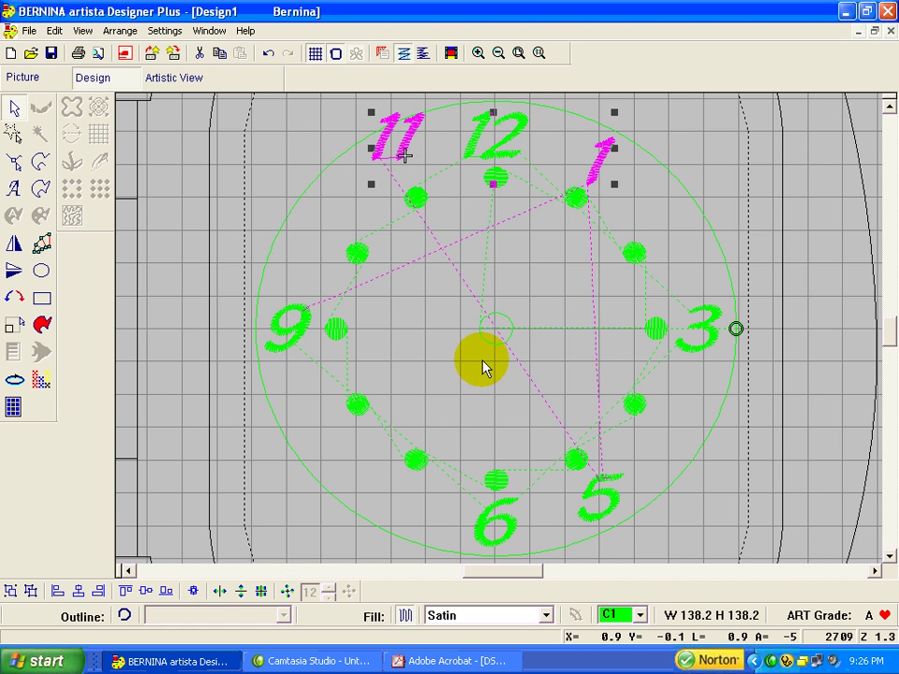
pyautogui.click(131, 593)
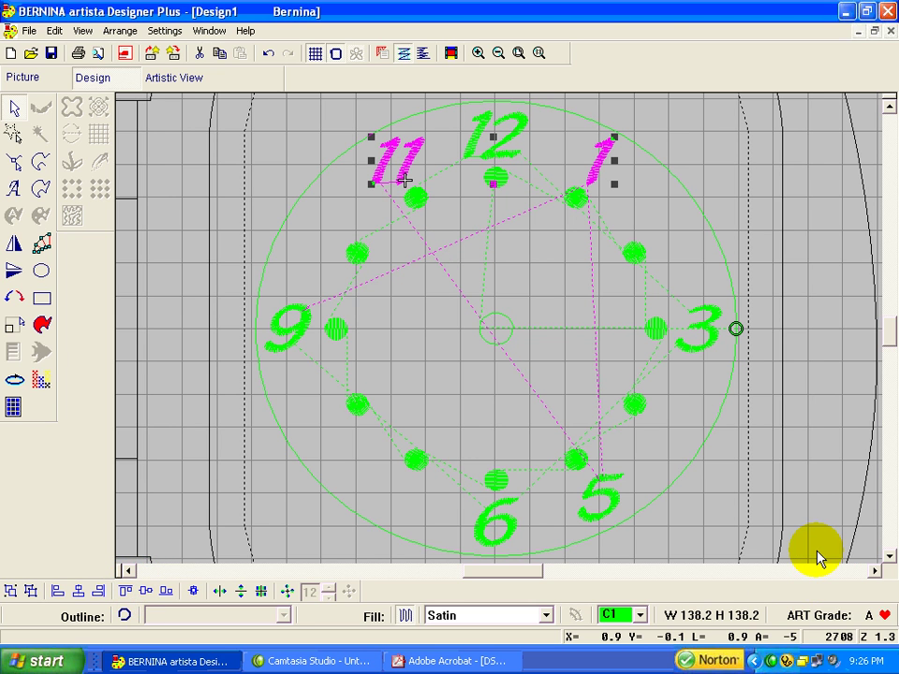
# Add a satin lettering numeral 7 near the 7 o'clock dot
pyautogui.click(13, 192)
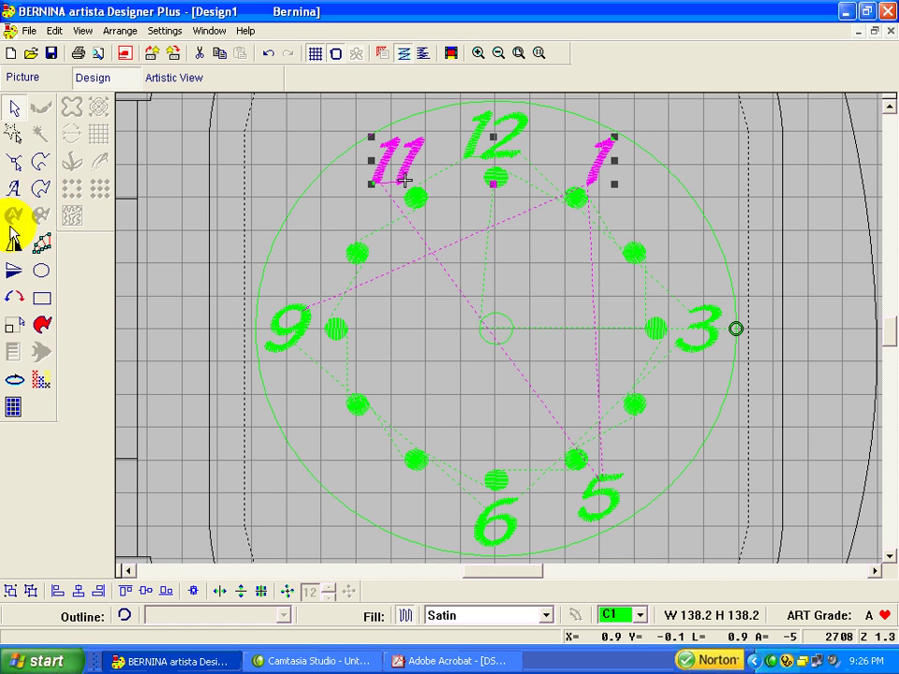
pyautogui.click(399, 478)
pyautogui.write('7')
pyautogui.press('Return')
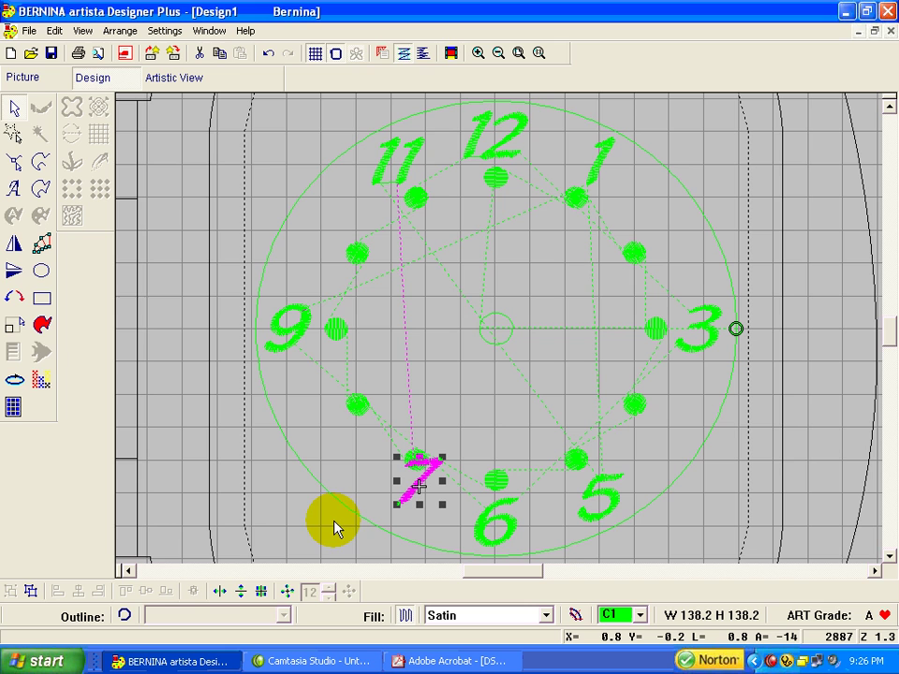
# Align the bottom of the 7 with the bottom of the 5
pyautogui.keyDown('ctrl'); pyautogui.click(589, 505); pyautogui.keyUp('ctrl')
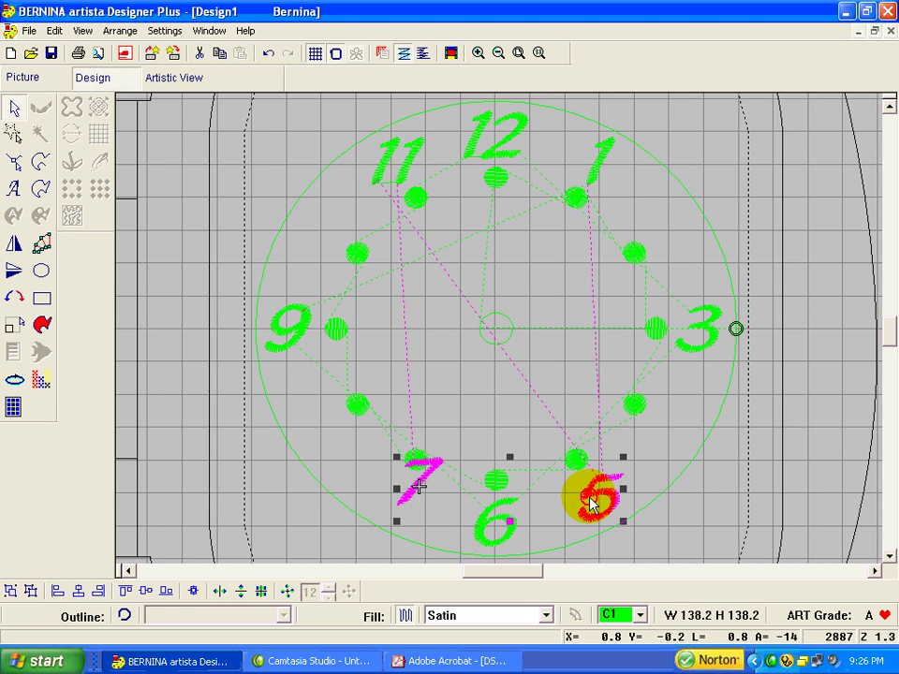
pyautogui.click(168, 592)
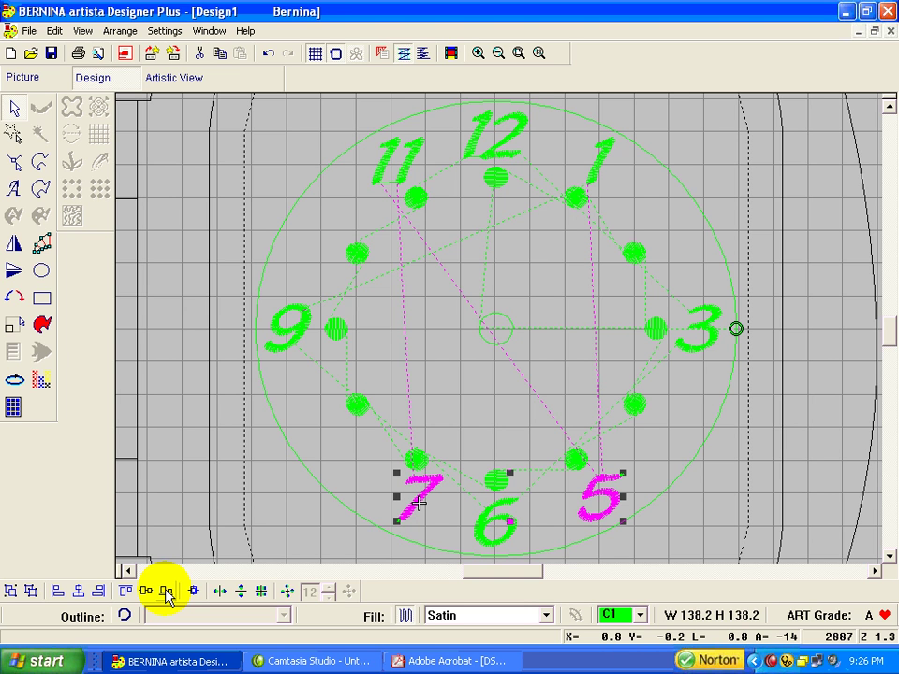
pyautogui.click(311, 525)
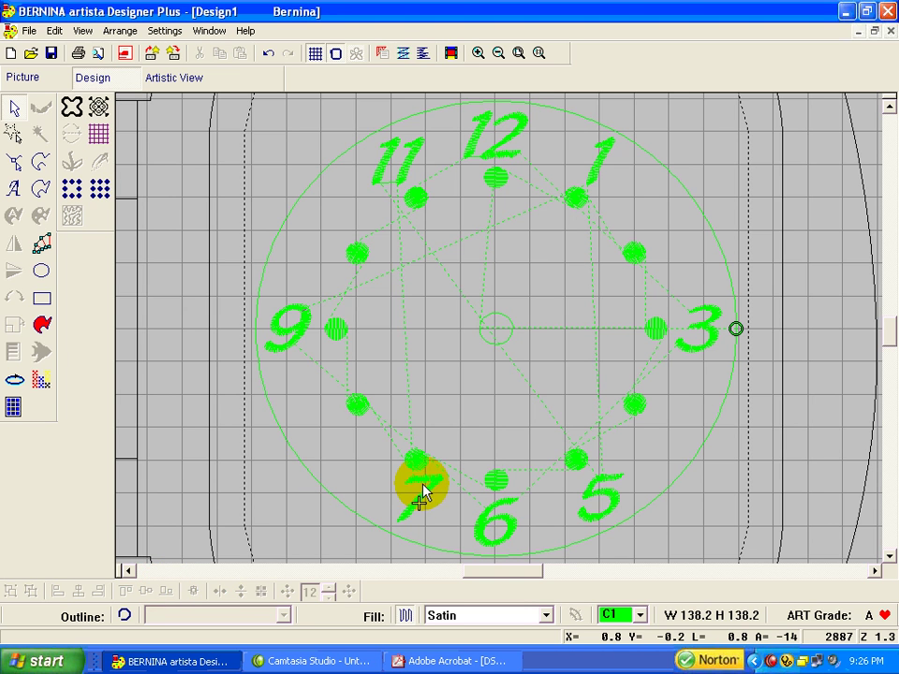
# Align the 7's right edge with the right edge of the 11
pyautogui.click(423, 490)
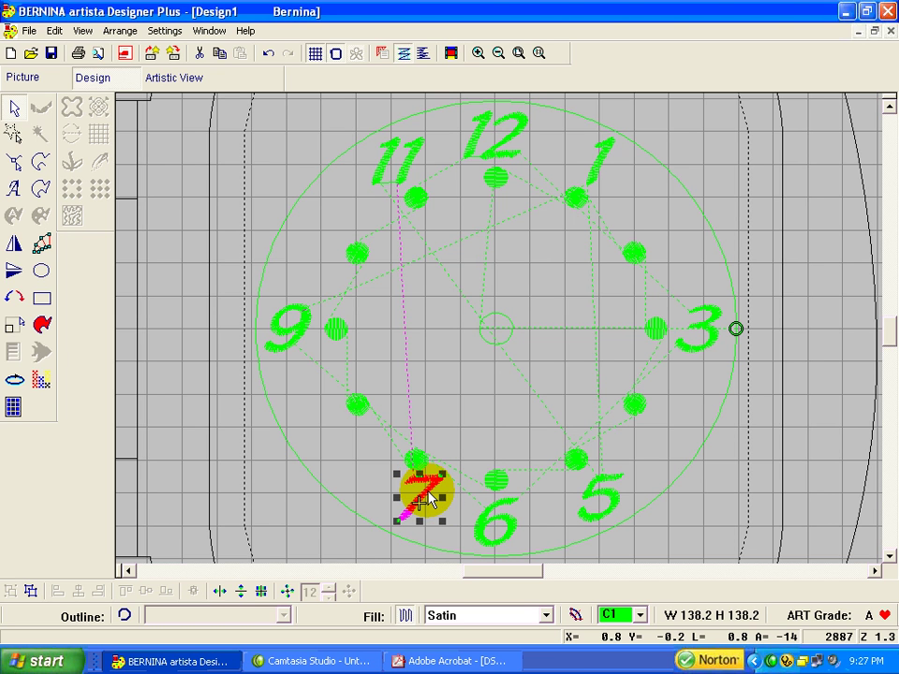
pyautogui.keyDown('ctrl'); pyautogui.click(409, 171); pyautogui.keyUp('ctrl')
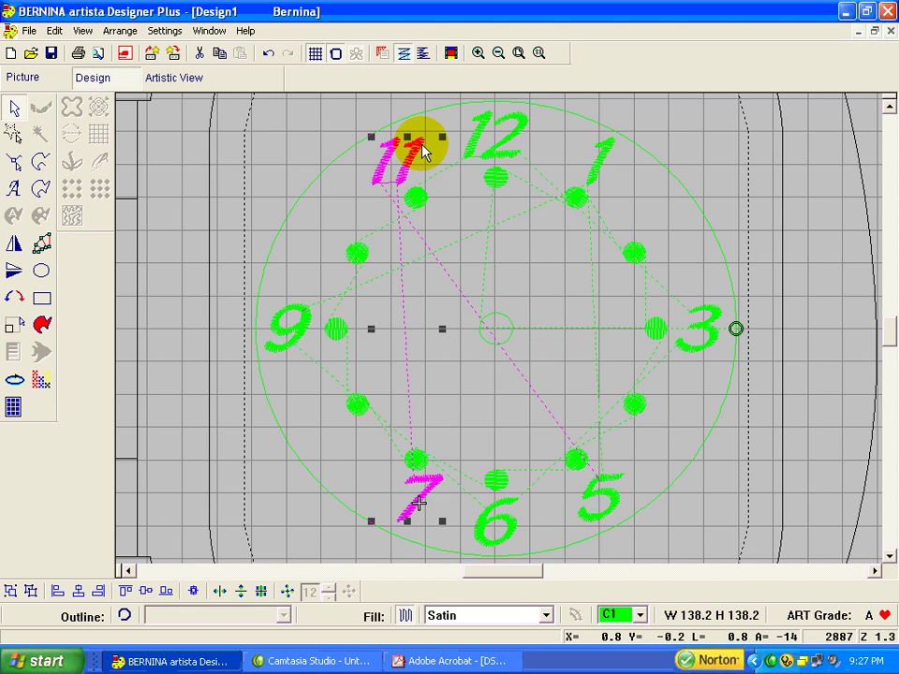
pyautogui.click(100, 600)
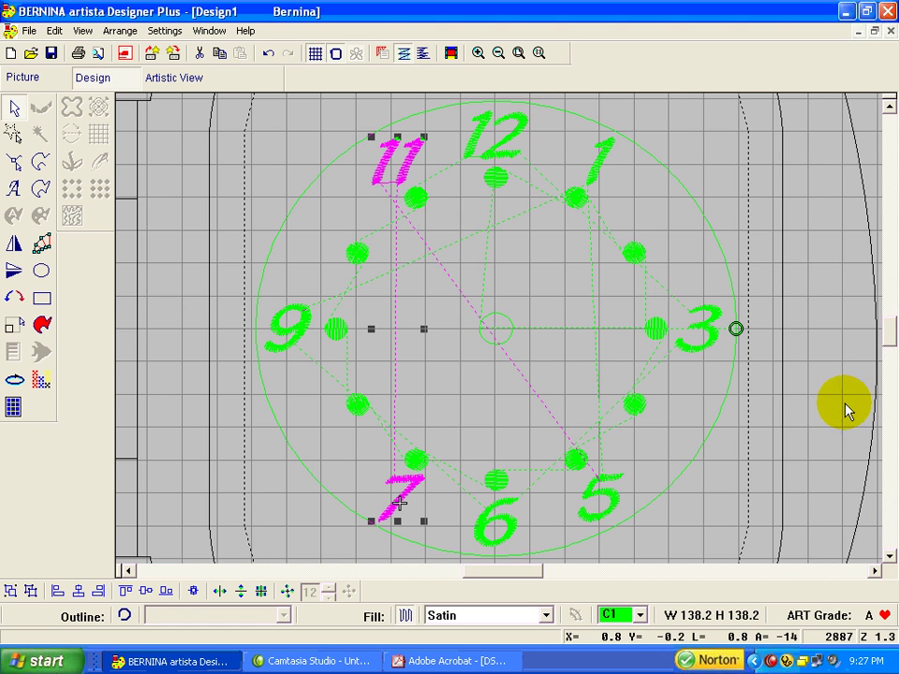
pyautogui.click(826, 465)
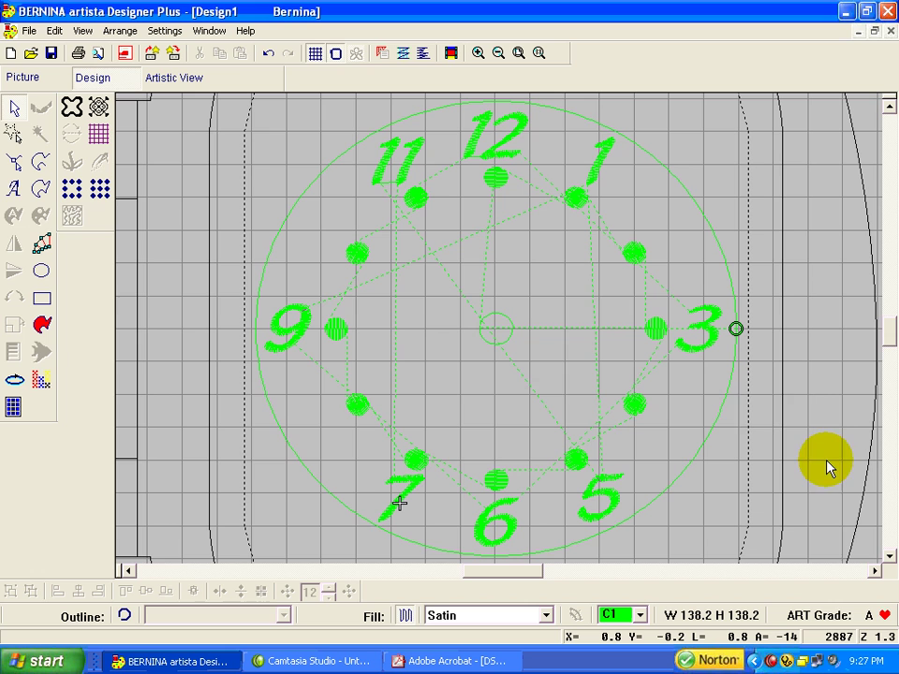
# Add a satin 2 near 2 o'clock and drag it down beside its dot
pyautogui.click(13, 188)
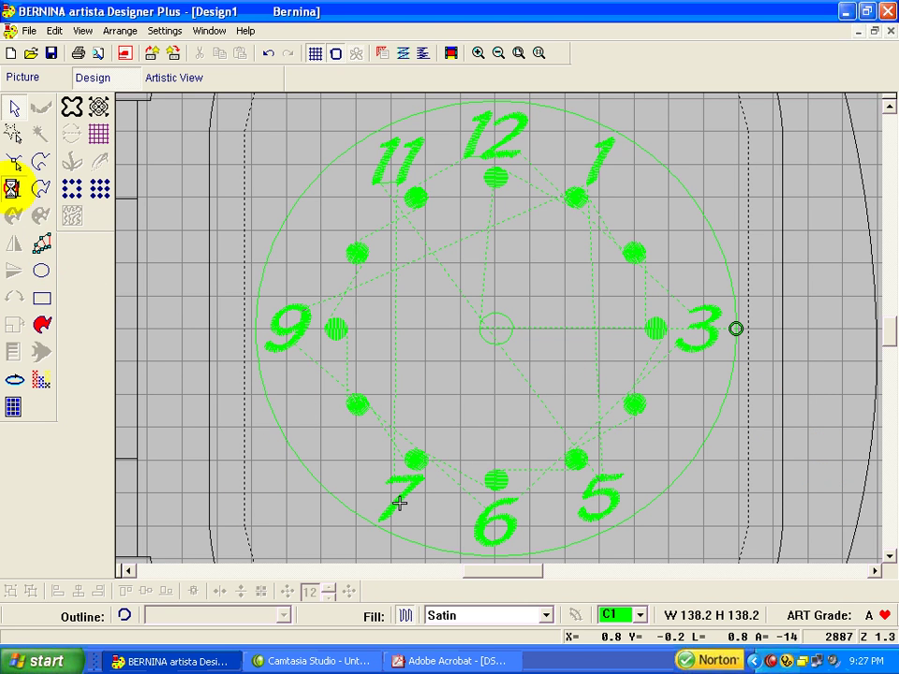
pyautogui.click(668, 234)
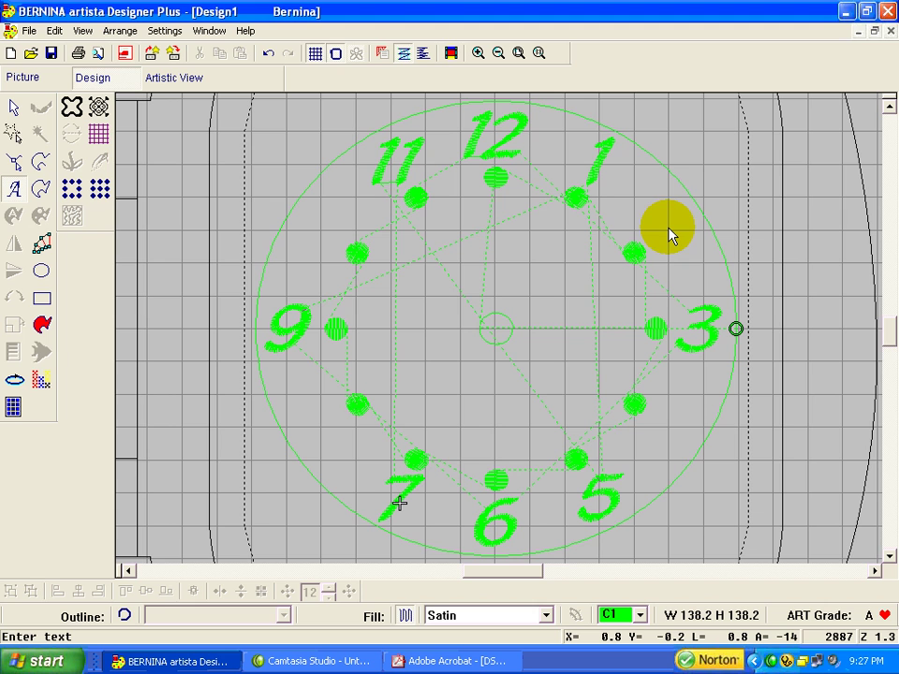
pyautogui.write('2')
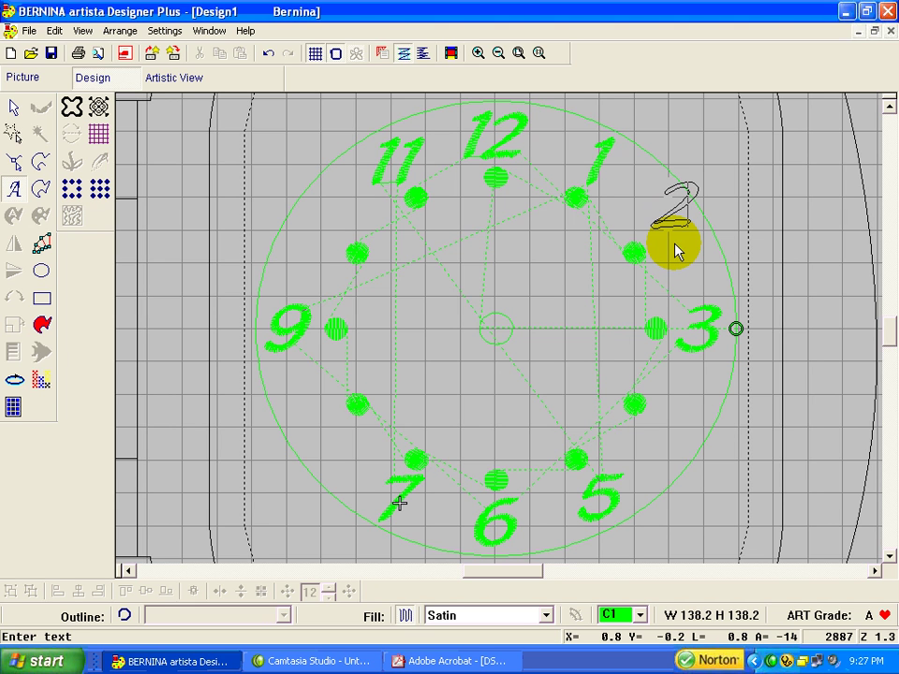
pyautogui.press('Return')
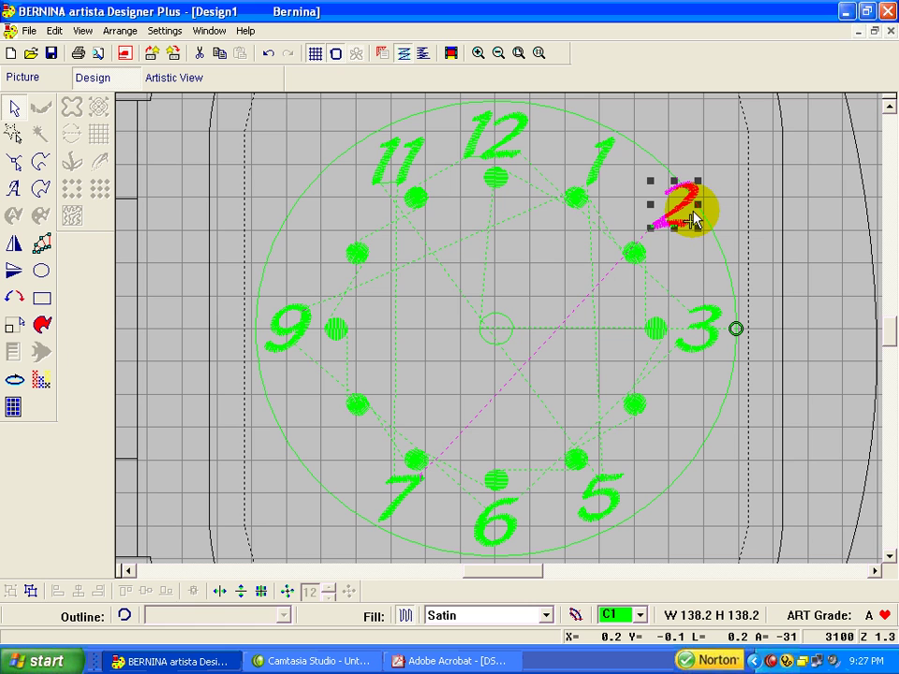
pyautogui.moveTo(683, 212); pyautogui.dragTo(680, 242)
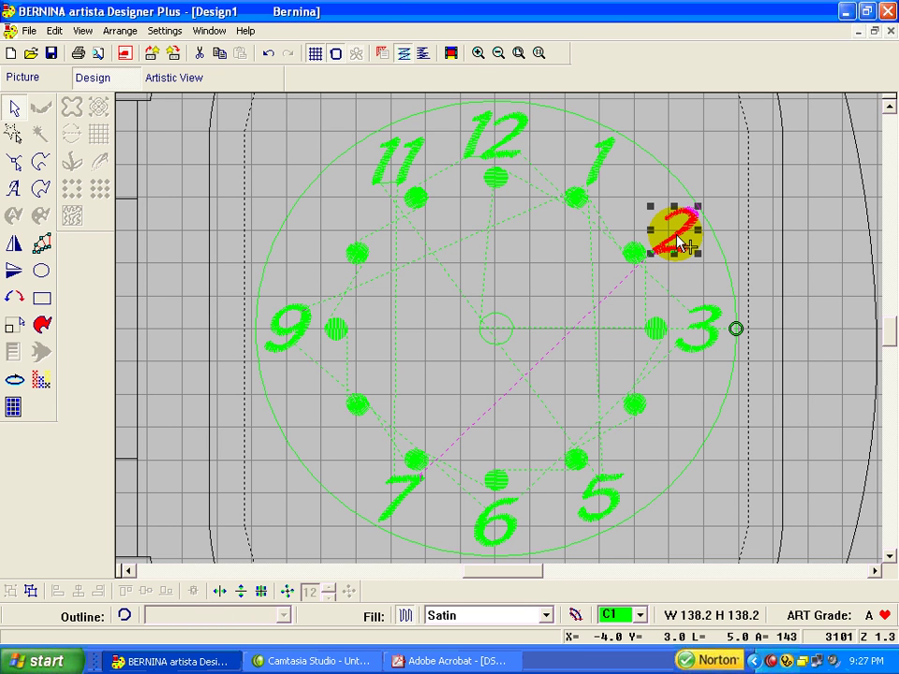
pyautogui.click(834, 297)
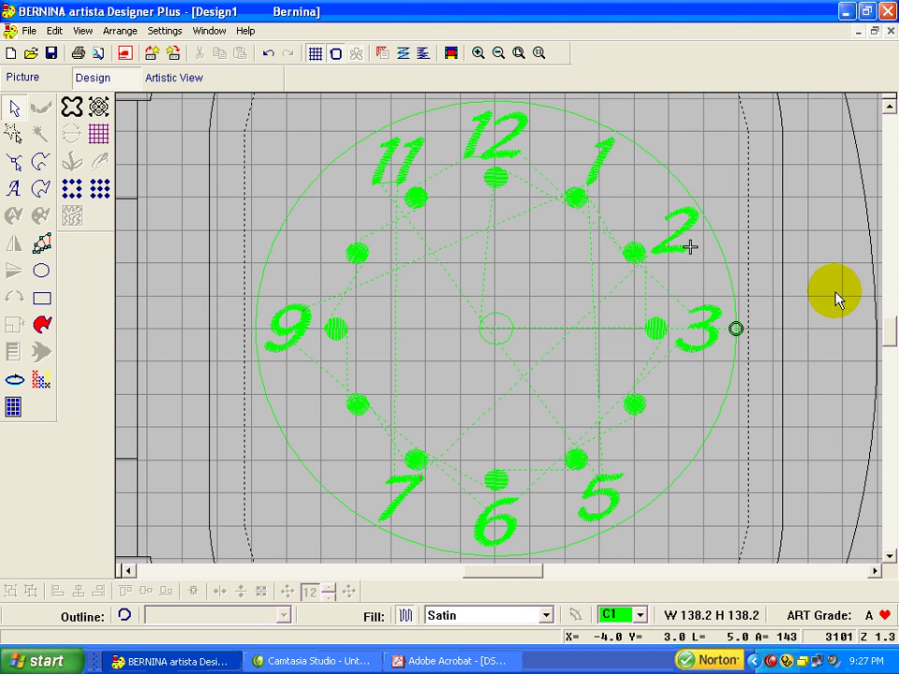
# Add a satin numeral 4 and move it down beside the 4 o'clock dot
pyautogui.click(13, 187)
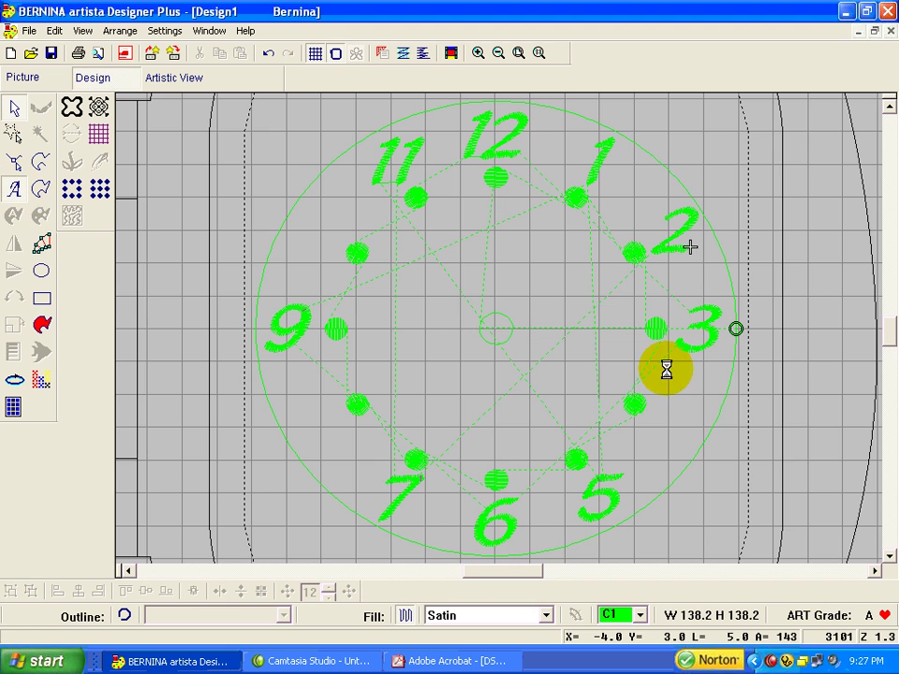
pyautogui.click(670, 429)
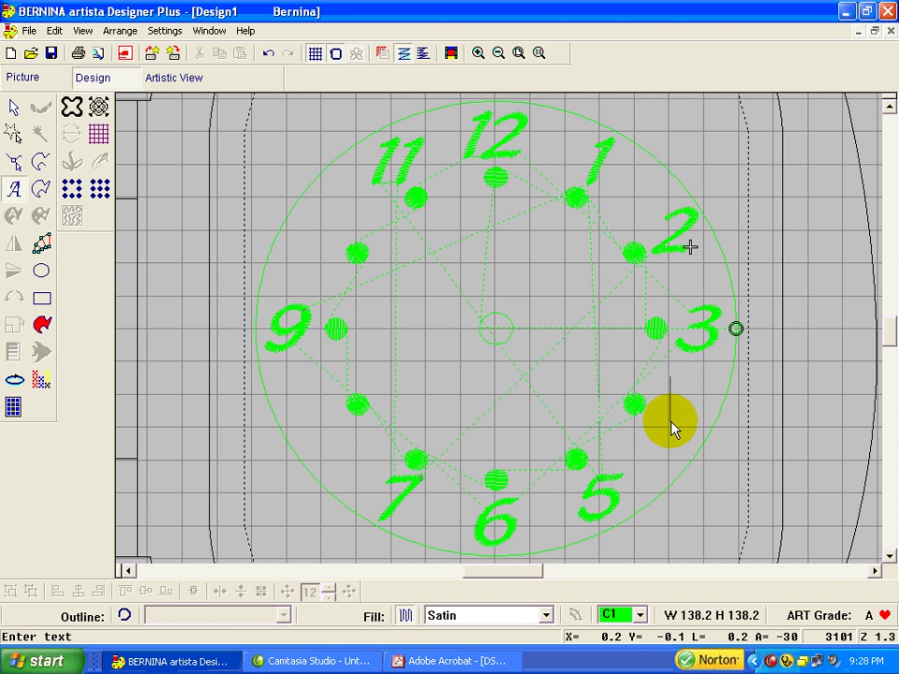
pyautogui.write('4')
pyautogui.press('Return')
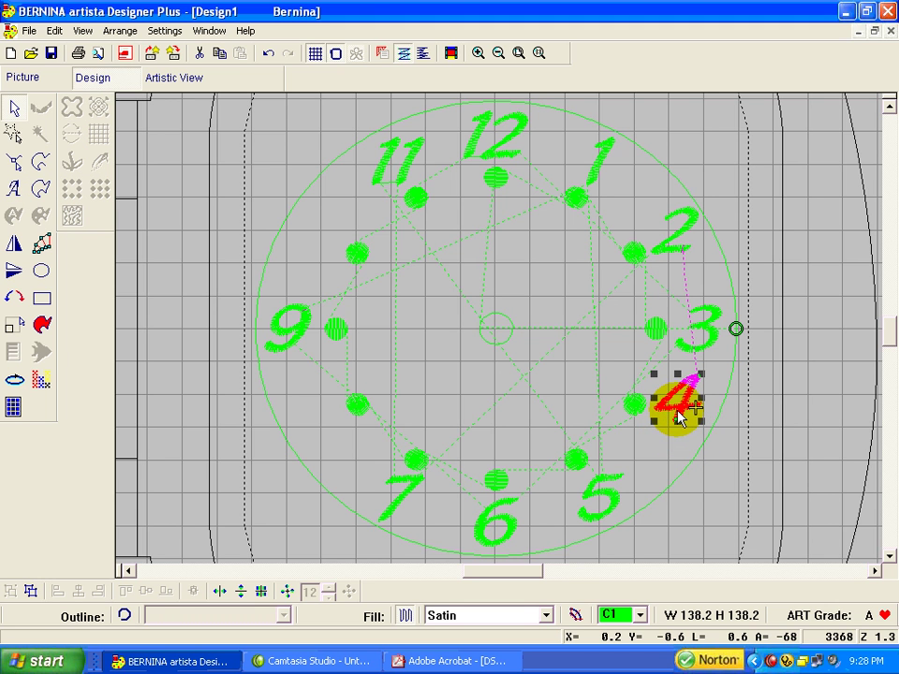
pyautogui.moveTo(674, 408); pyautogui.dragTo(674, 440)
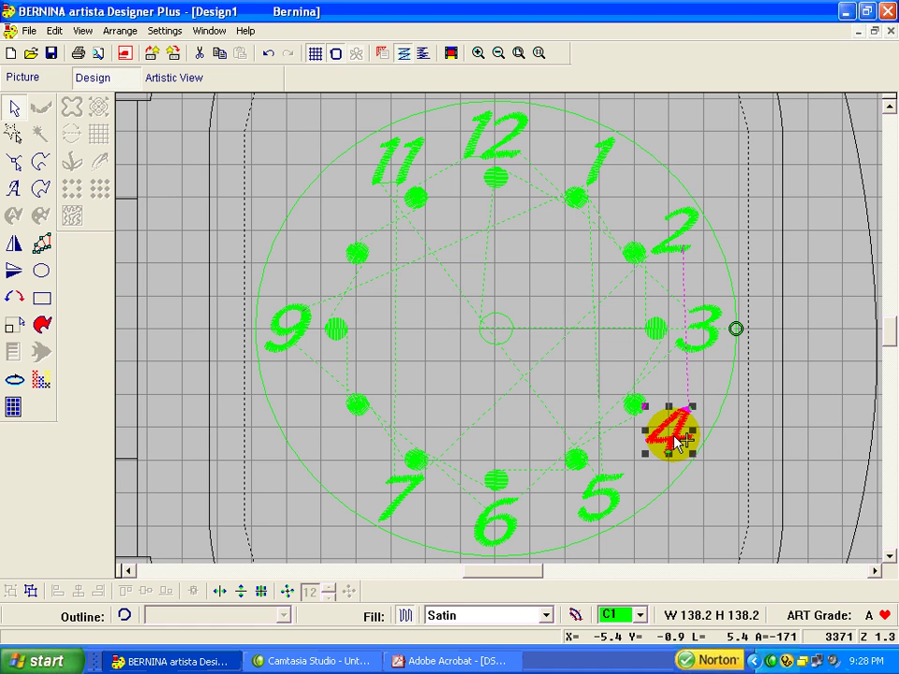
# Align the 4's right edge with the 2 above it
pyautogui.keyDown('ctrl'); pyautogui.click(680, 260); pyautogui.keyUp('ctrl')
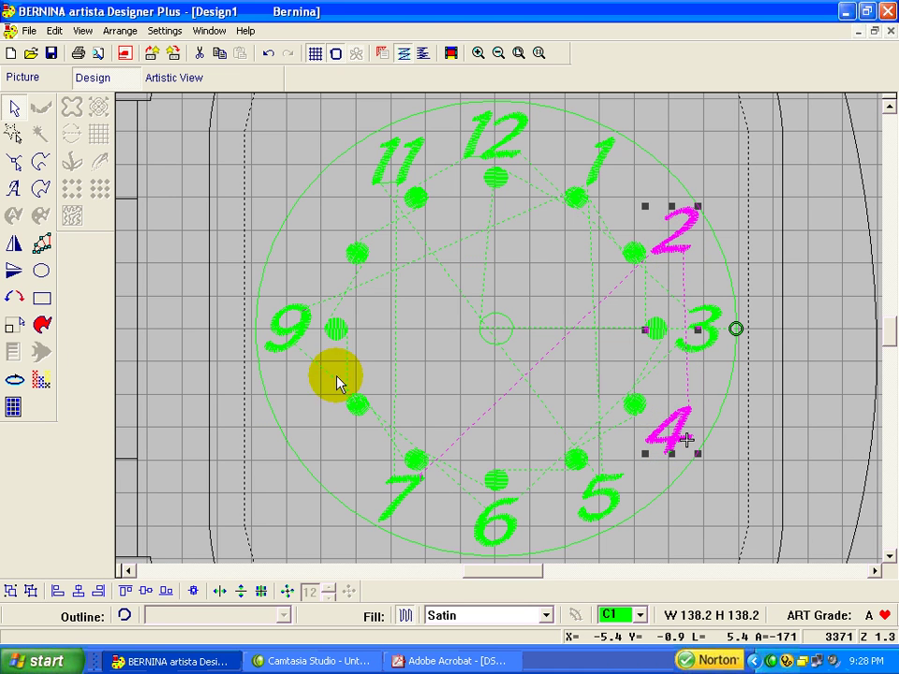
pyautogui.click(79, 592)
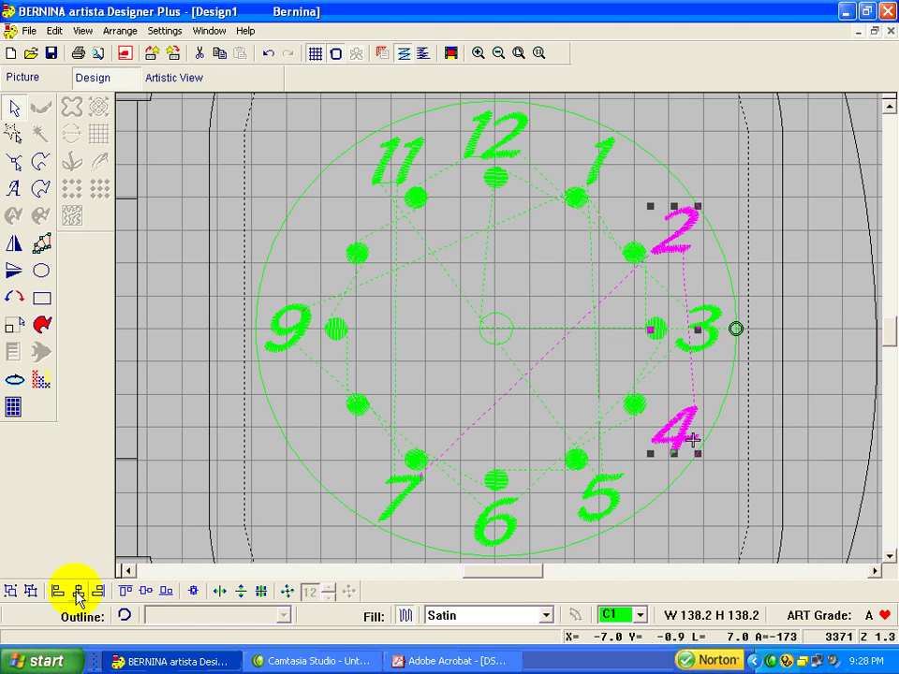
pyautogui.click(782, 518)
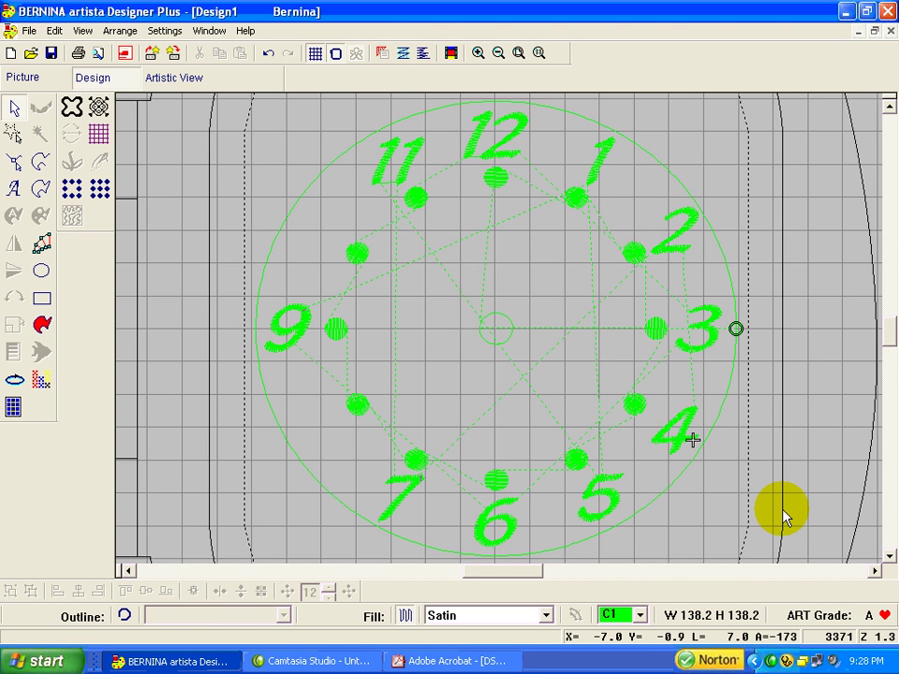
pyautogui.click(682, 438)
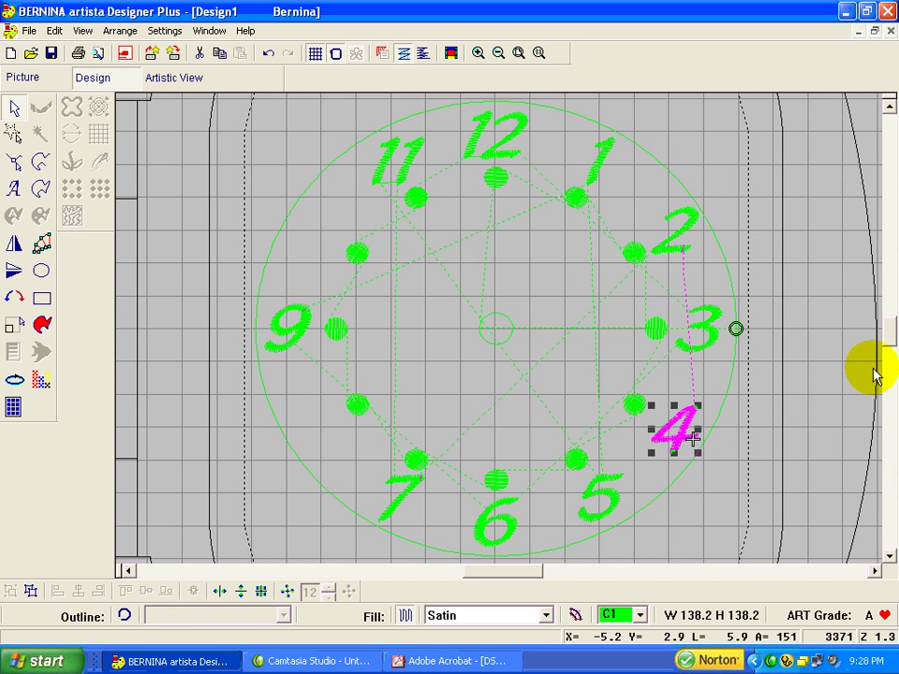
pyautogui.click(829, 502)
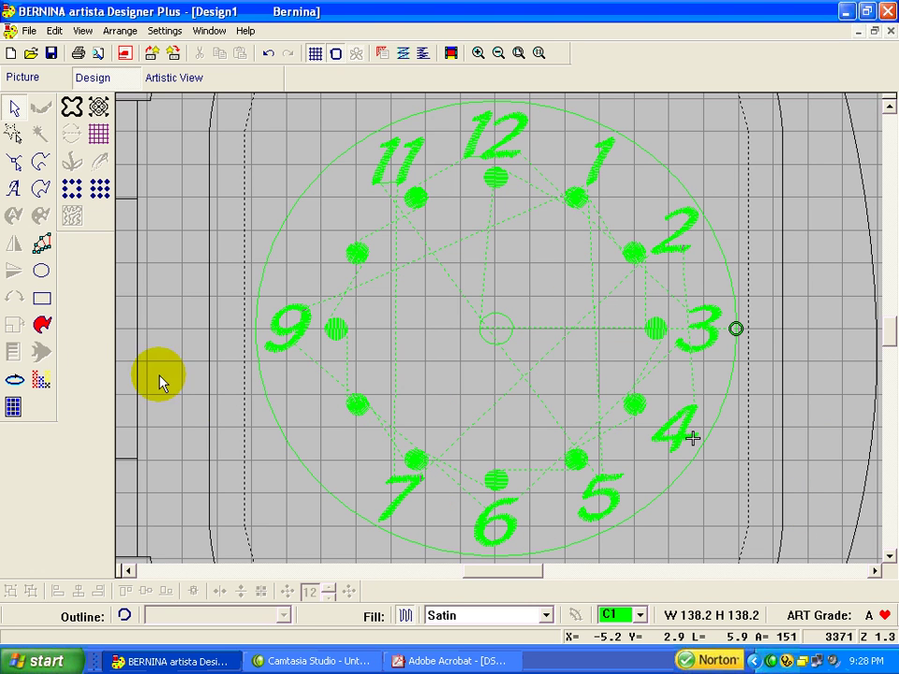
# Add a satin lettering numeral 8 beside the 8 o'clock dot
pyautogui.click(14, 188)
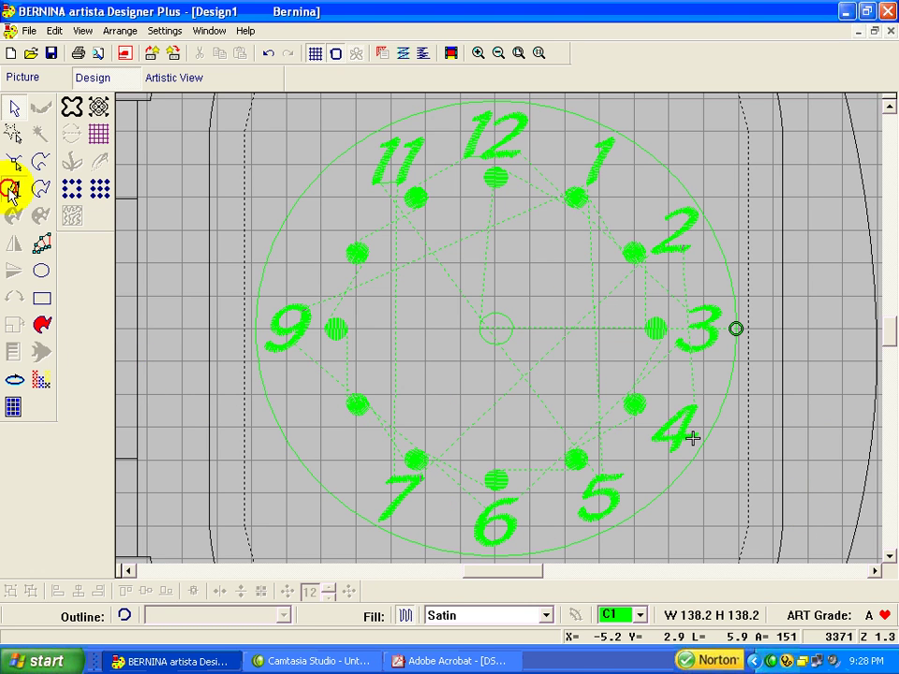
pyautogui.click(320, 437)
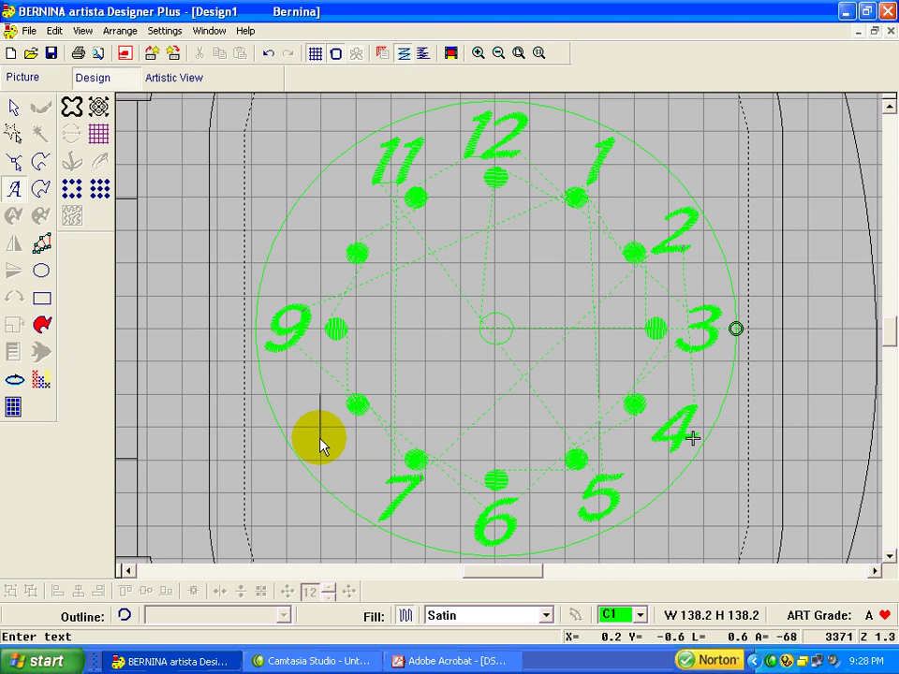
pyautogui.write('8')
pyautogui.press('Return')
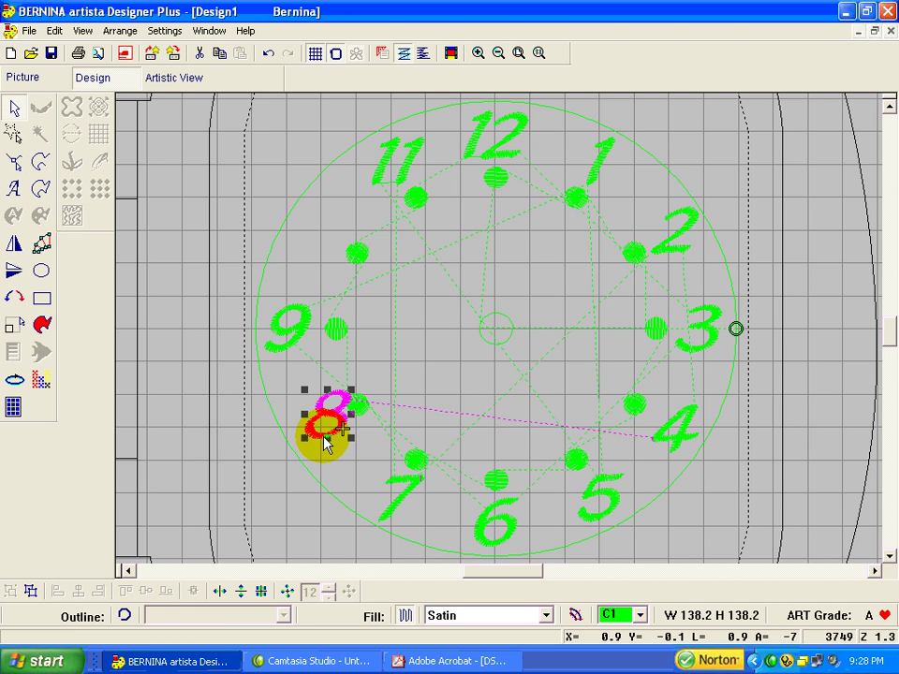
# Level the 8 with the 4, then nudge it slightly left with arrow keys
pyautogui.keyDown('ctrl'); pyautogui.click(681, 451); pyautogui.keyUp('ctrl')
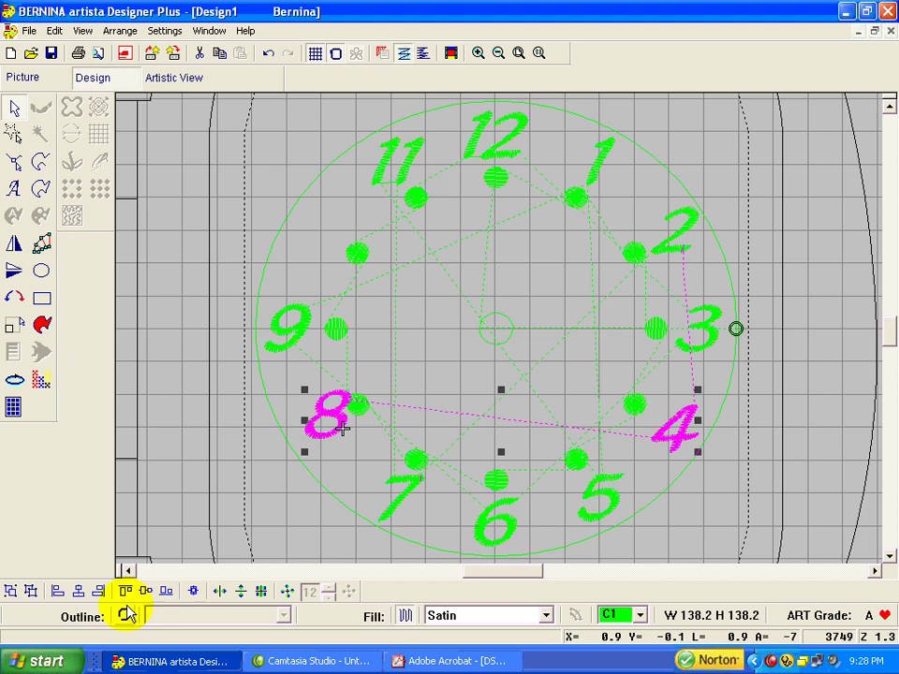
pyautogui.click(166, 592)
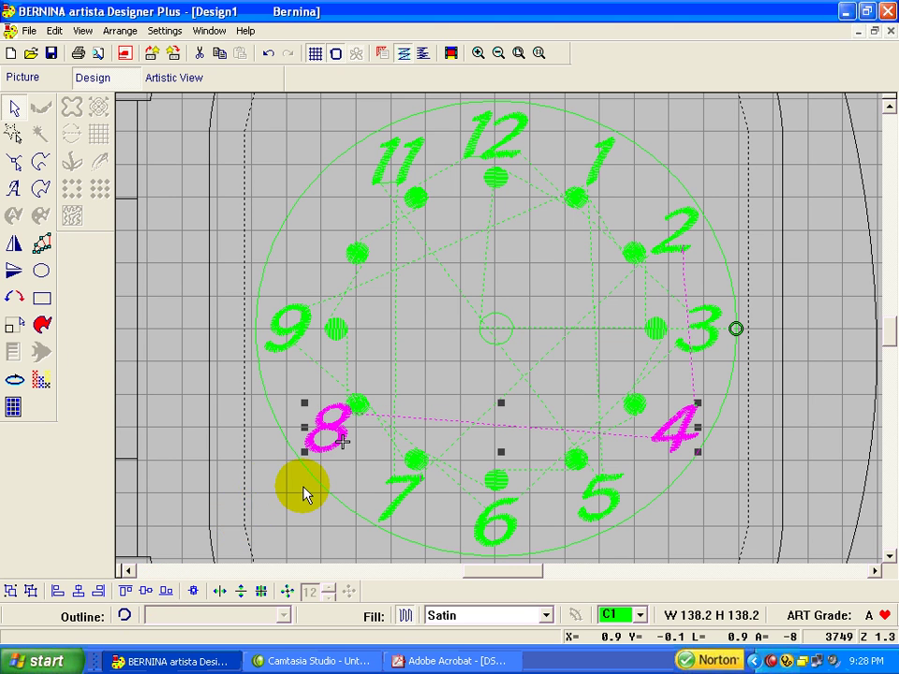
pyautogui.click(316, 457)
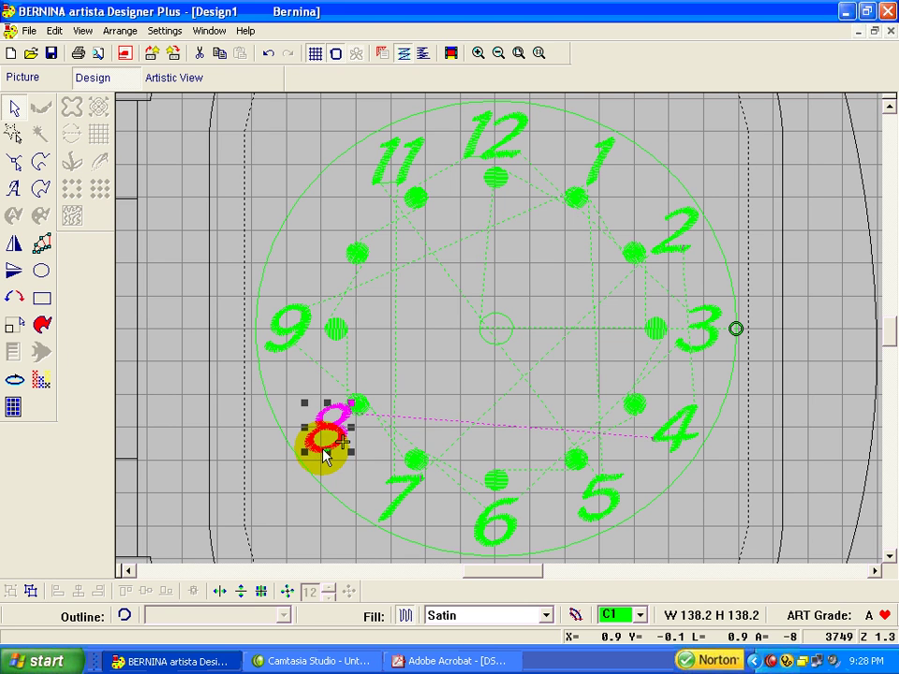
pyautogui.press('Left')
pyautogui.press('Up')
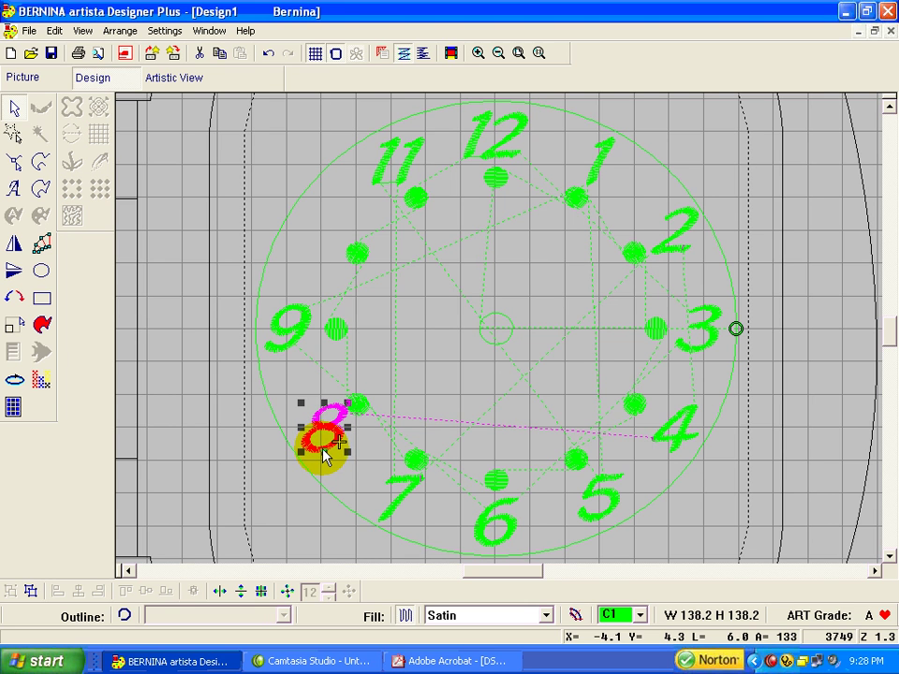
pyautogui.press('Left')
pyautogui.press('Left')
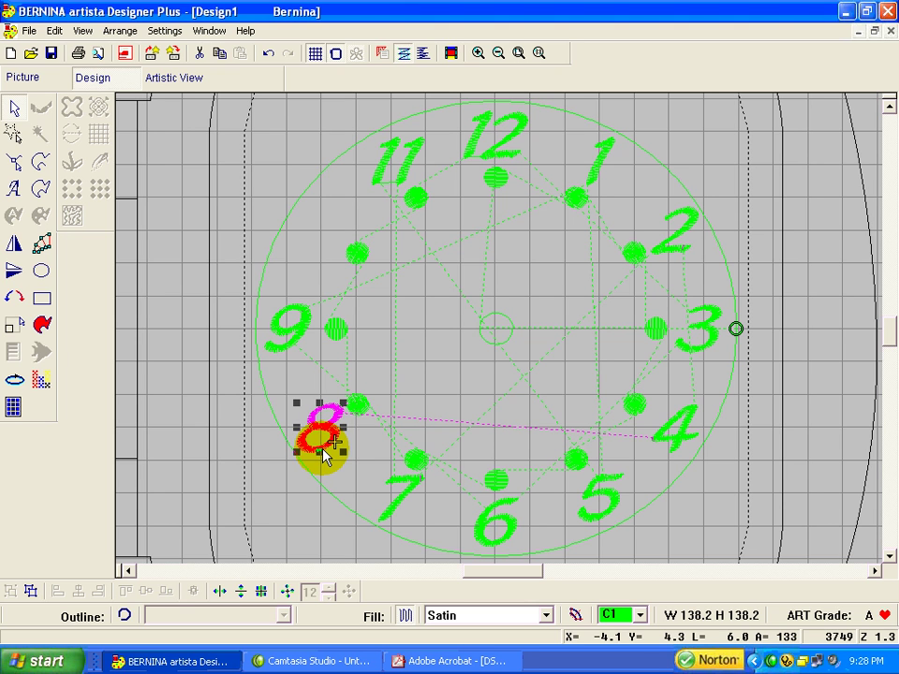
pyautogui.press('Left')
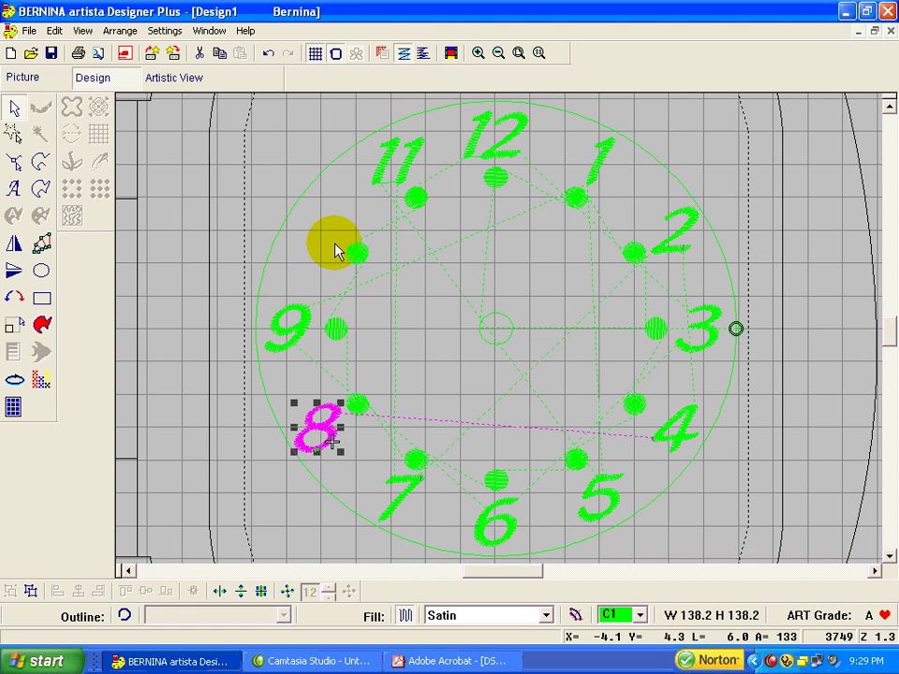
# Add a satin 10 by the 10 o'clock dot and align its bottom with the 2
pyautogui.click(14, 188)
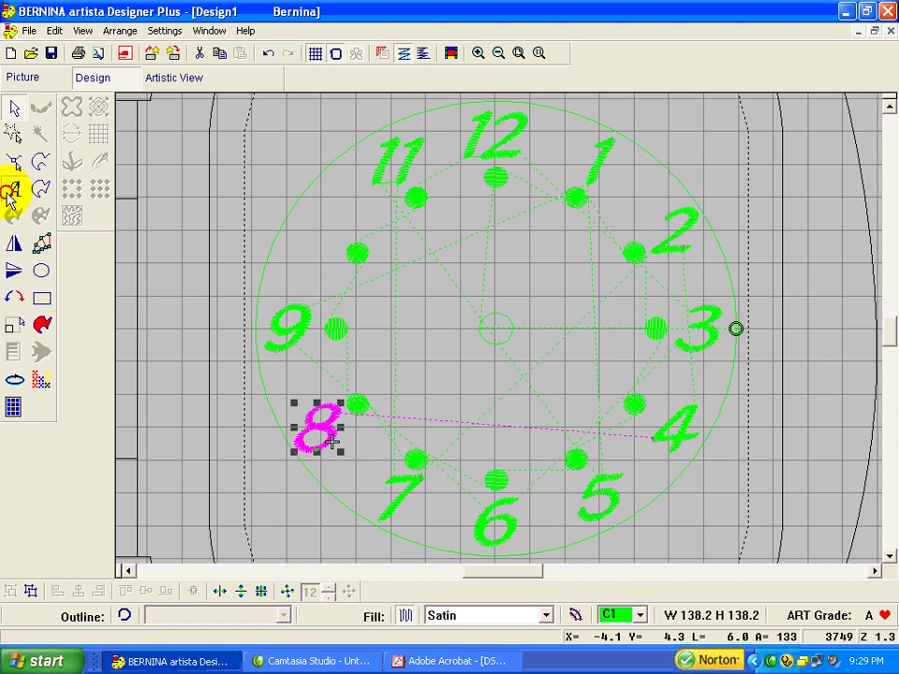
pyautogui.click(296, 227)
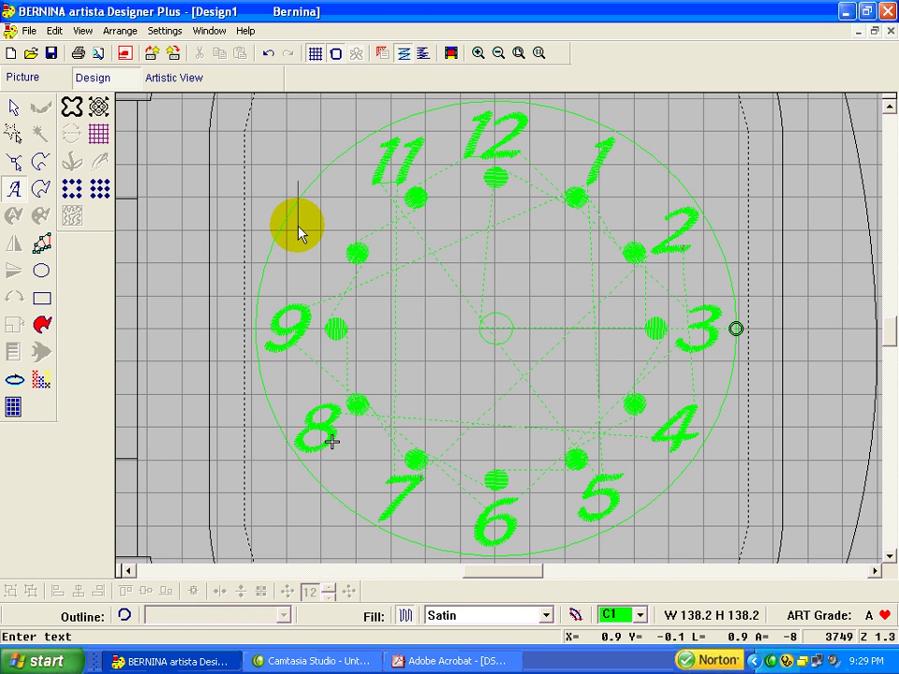
pyautogui.write('10')
pyautogui.press('Return')
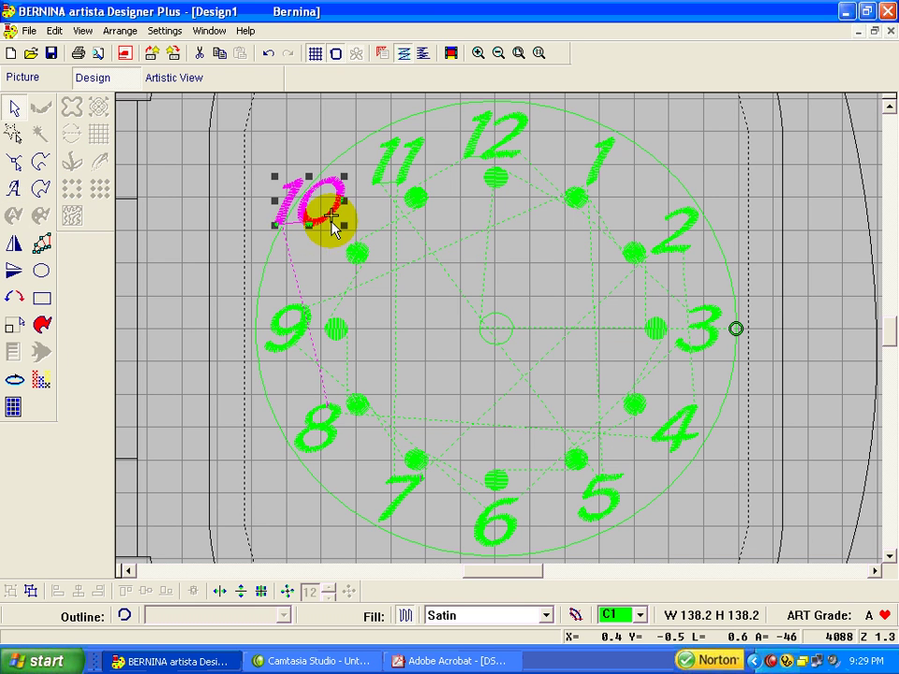
pyautogui.keyDown('ctrl'); pyautogui.click(671, 245); pyautogui.keyUp('ctrl')
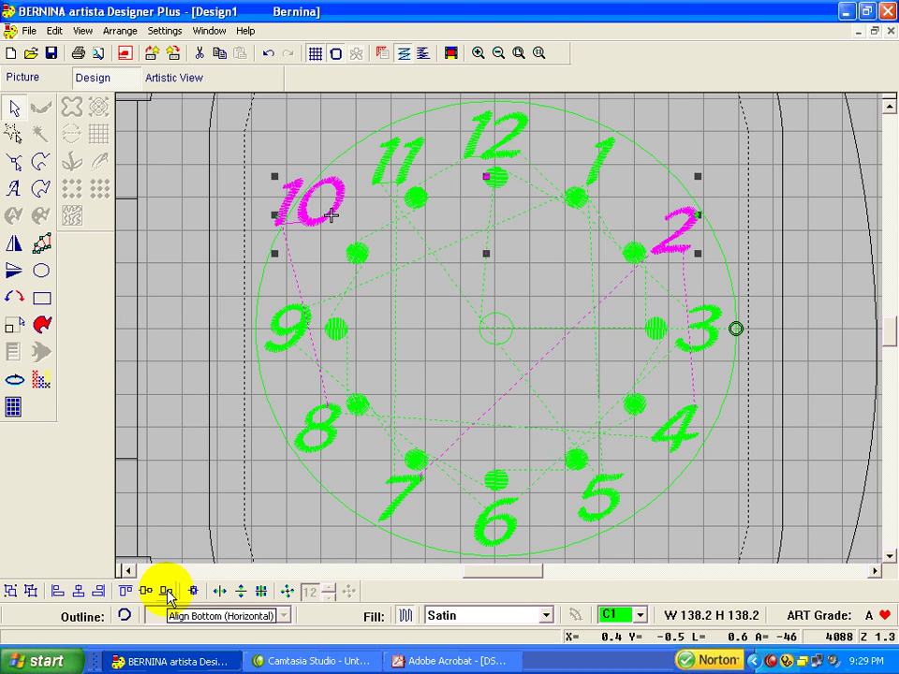
pyautogui.click(167, 590)
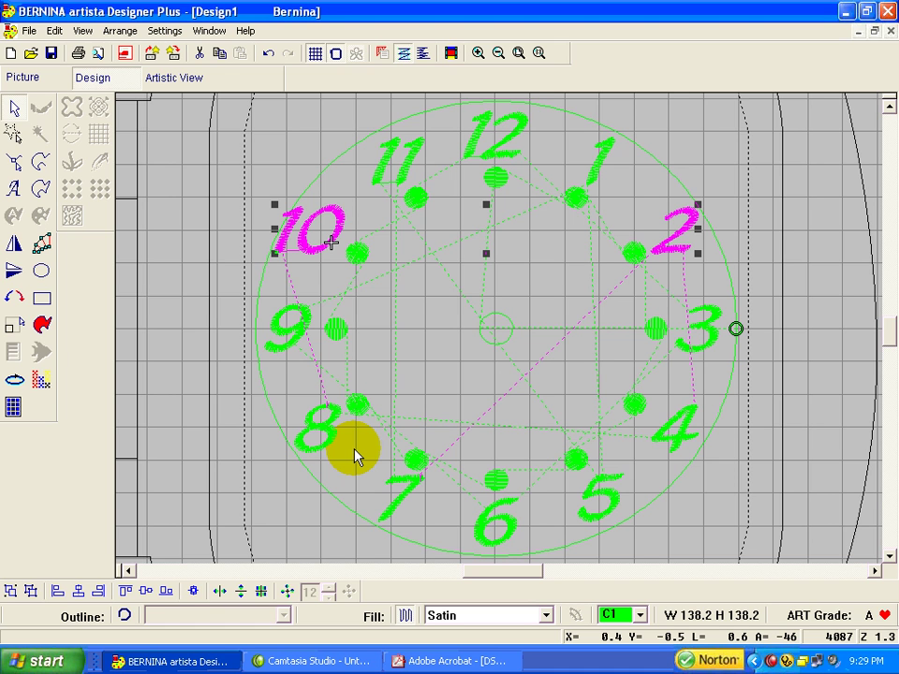
# Shift the 10 slightly right and centre it horizontally over the 8
pyautogui.click(253, 237)
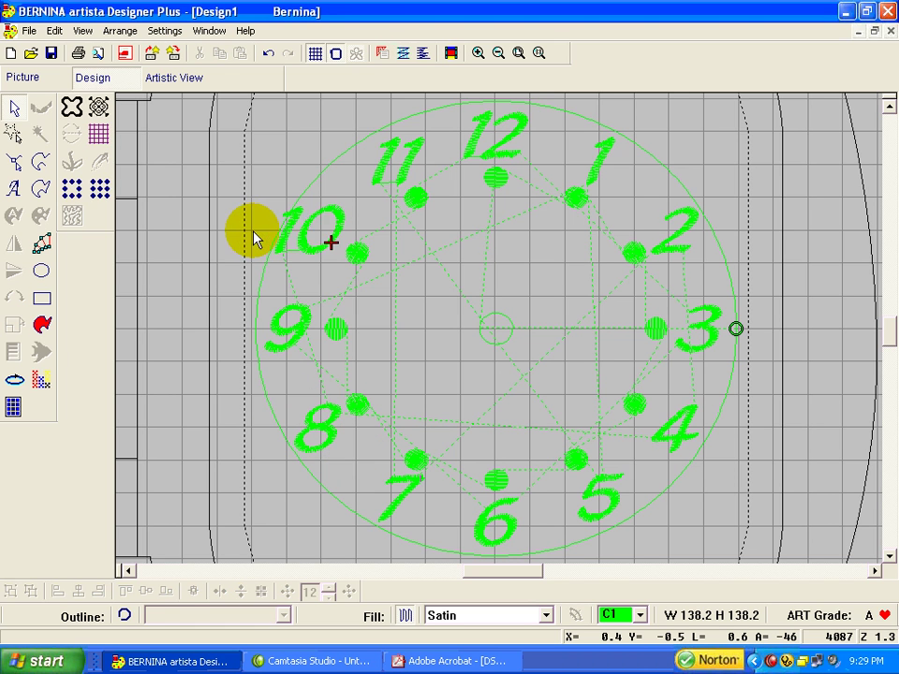
pyautogui.click(315, 251)
pyautogui.moveTo(316, 251); pyautogui.dragTo(316, 250)
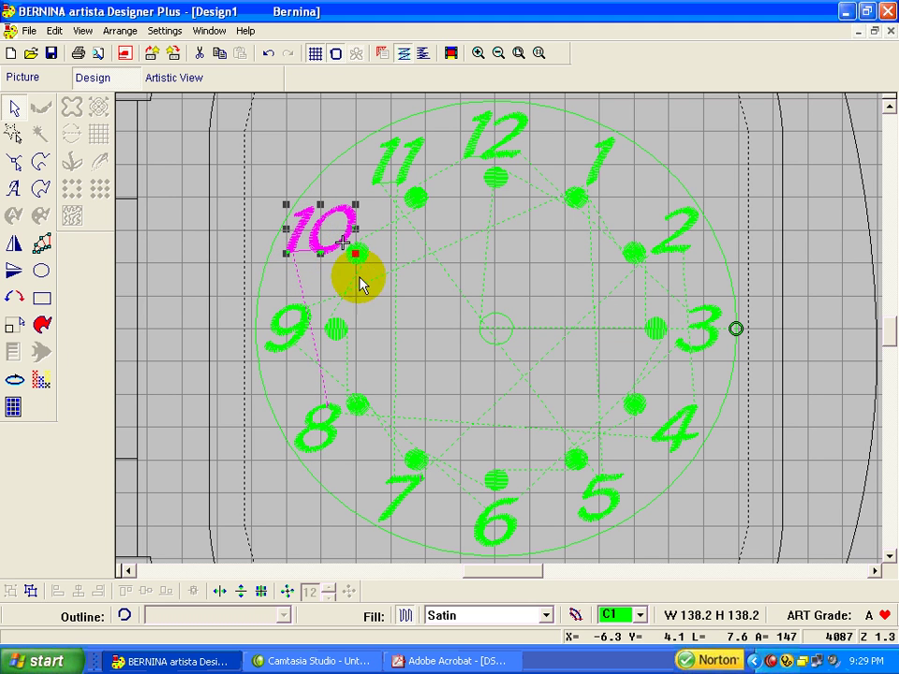
pyautogui.keyDown('ctrl'); pyautogui.click(304, 432); pyautogui.keyUp('ctrl')
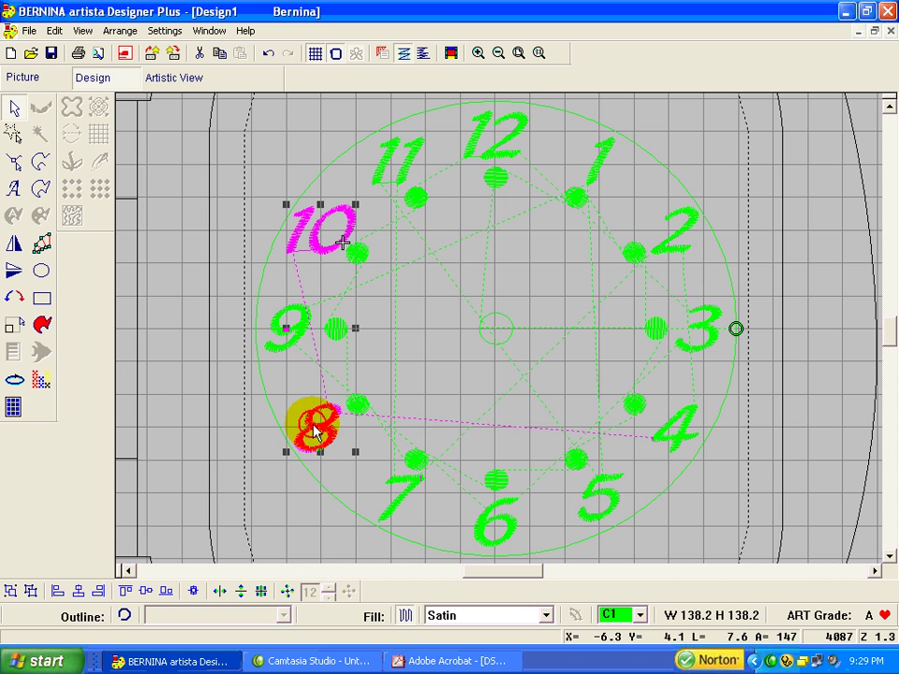
pyautogui.click(79, 592)
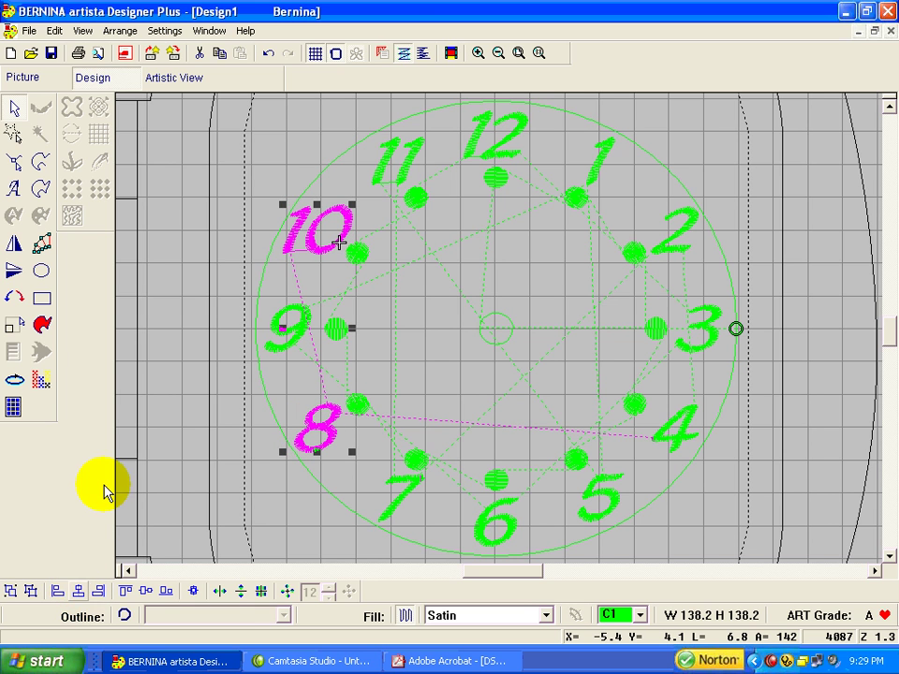
pyautogui.click(177, 474)
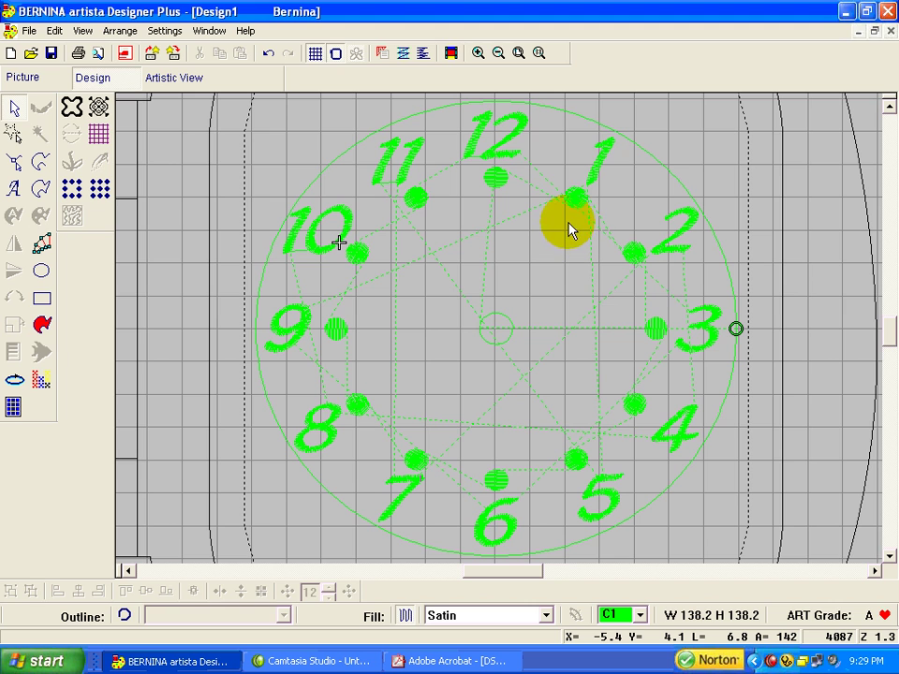
# Select numerals 1 through 12 around the dial and combine them with Group
pyautogui.click(601, 170)
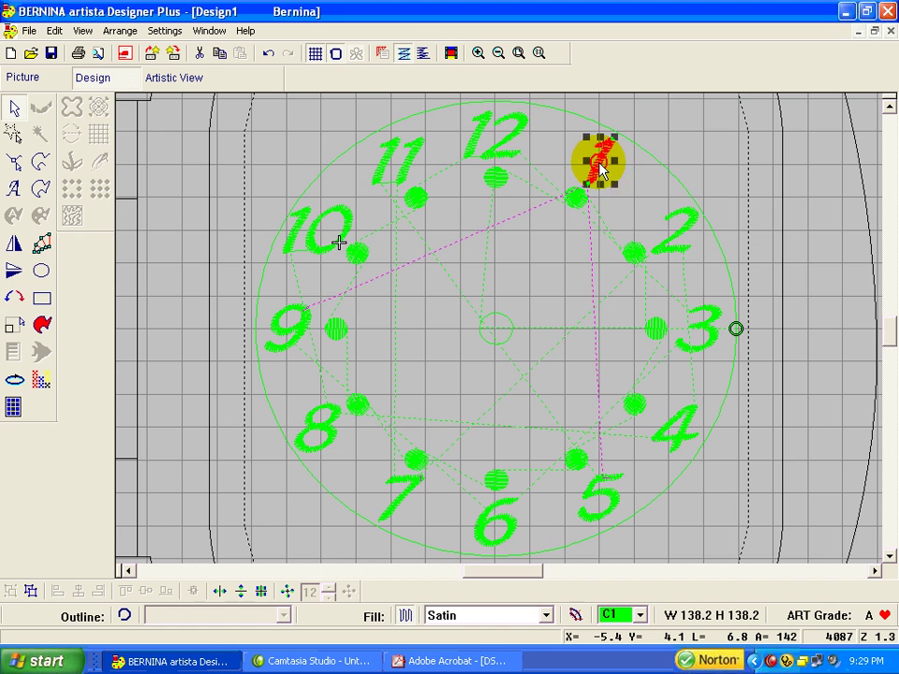
pyautogui.keyDown('ctrl'); pyautogui.click(670, 229); pyautogui.keyUp('ctrl')
pyautogui.keyDown('ctrl'); pyautogui.click(711, 342); pyautogui.keyUp('ctrl')
pyautogui.keyDown('ctrl'); pyautogui.click(677, 427); pyautogui.keyUp('ctrl')
pyautogui.keyDown('ctrl'); pyautogui.click(604, 497); pyautogui.keyUp('ctrl')
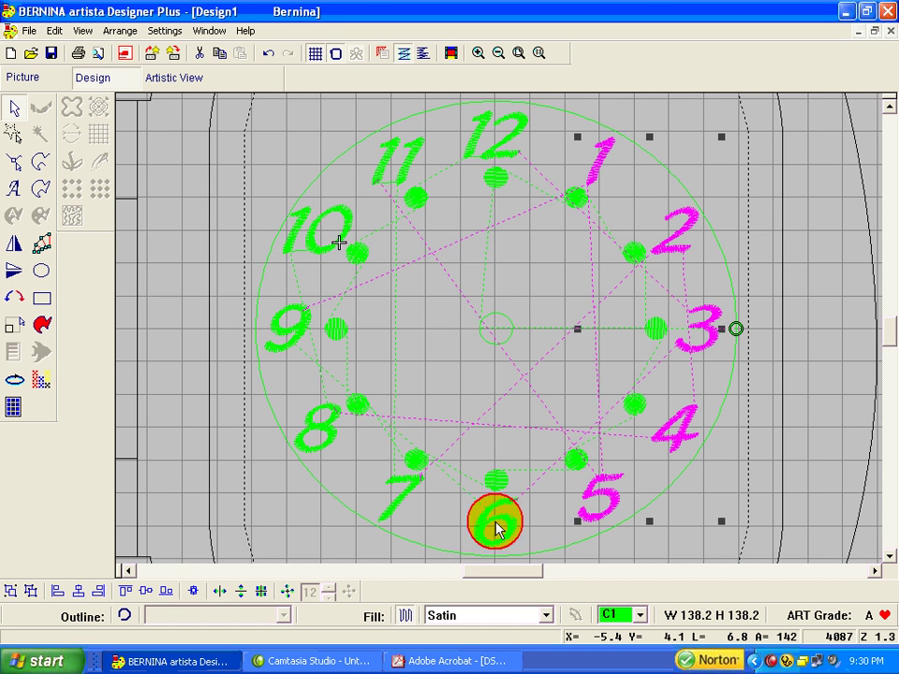
pyautogui.keyDown('ctrl'); pyautogui.click(497, 527); pyautogui.keyUp('ctrl')
pyautogui.keyDown('ctrl'); pyautogui.click(395, 504); pyautogui.keyUp('ctrl')
pyautogui.keyDown('ctrl'); pyautogui.click(329, 426); pyautogui.keyUp('ctrl')
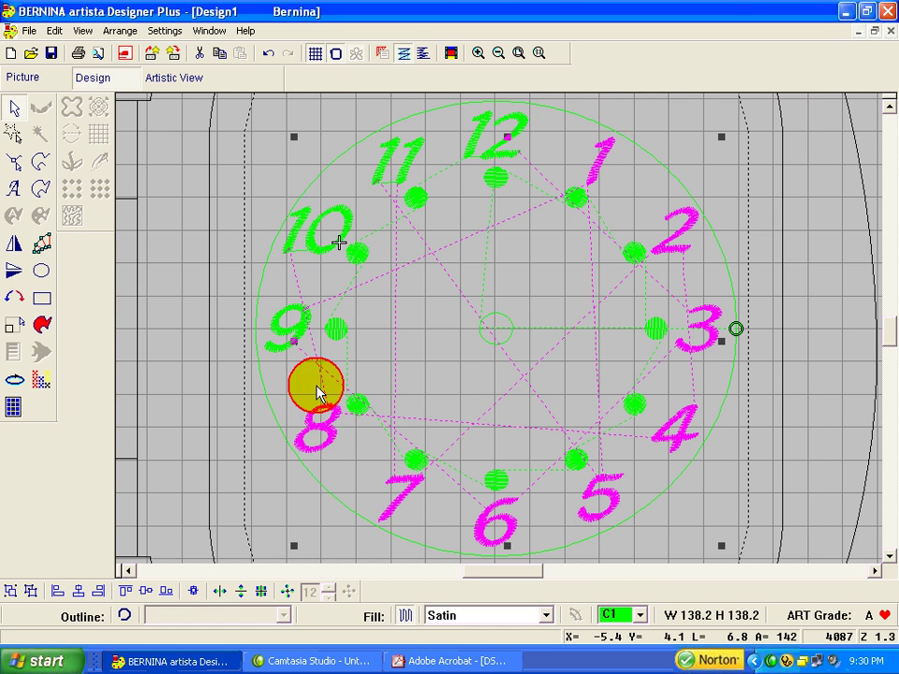
pyautogui.keyDown('ctrl'); pyautogui.click(296, 330); pyautogui.keyUp('ctrl')
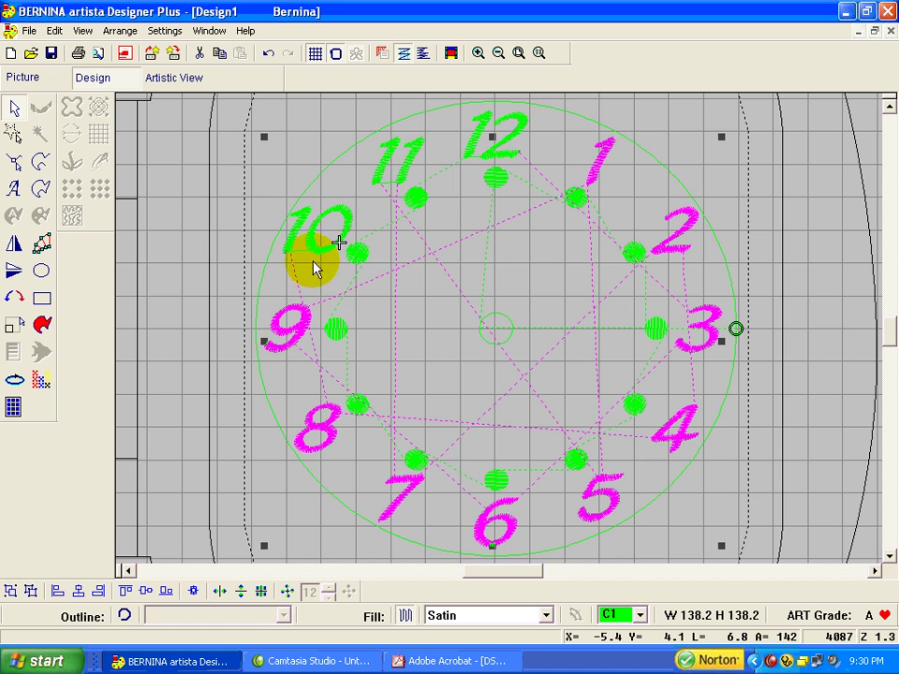
pyautogui.keyDown('ctrl'); pyautogui.click(318, 234); pyautogui.keyUp('ctrl')
pyautogui.keyDown('ctrl'); pyautogui.click(391, 196); pyautogui.keyUp('ctrl')
pyautogui.keyDown('ctrl'); pyautogui.click(468, 149); pyautogui.keyUp('ctrl')
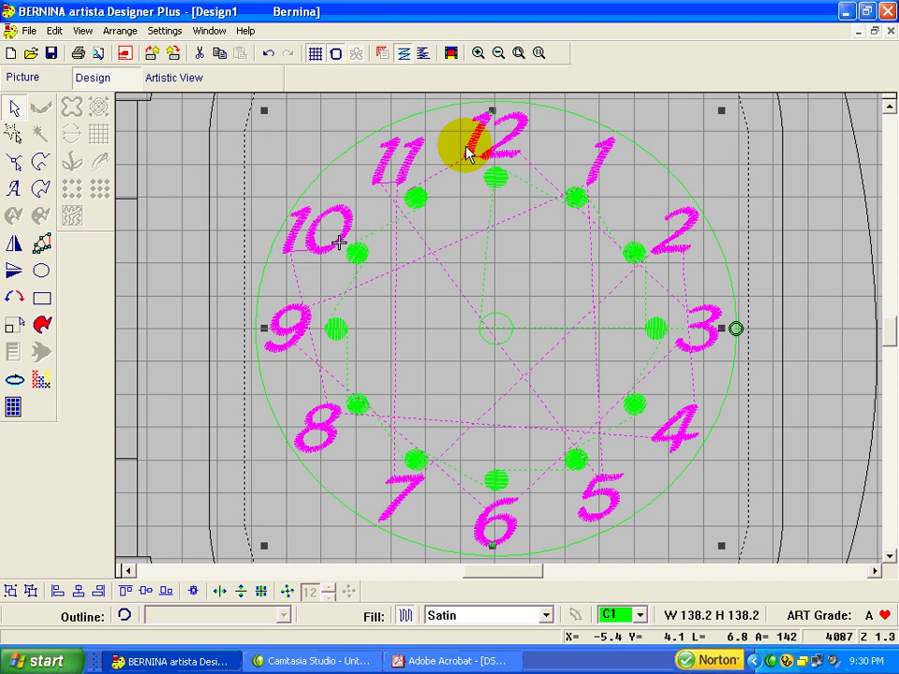
pyautogui.click(11, 590)
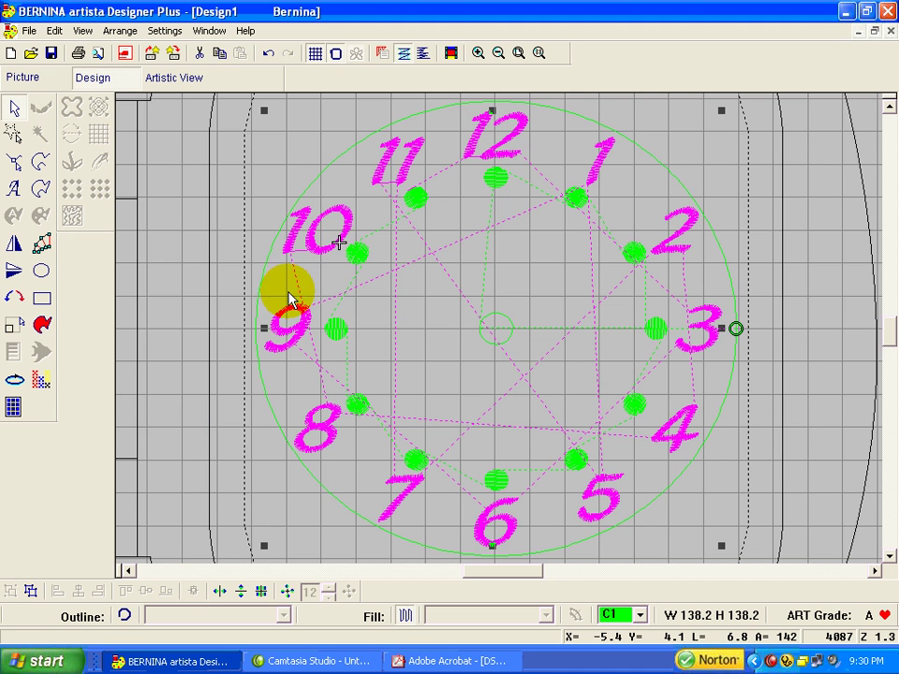
pyautogui.click(353, 217)
pyautogui.click(405, 169)
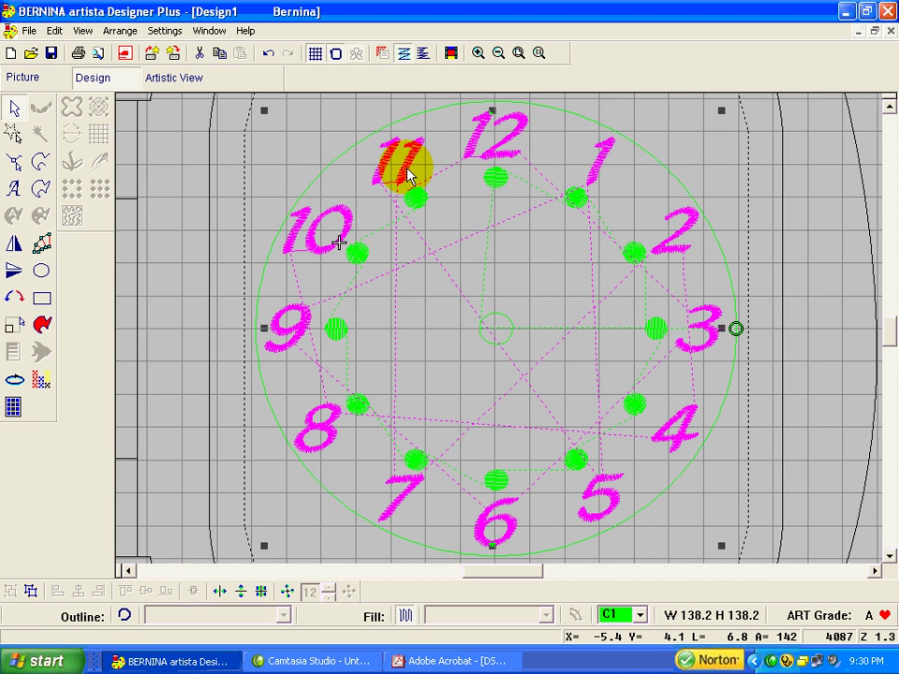
# Change the numeral group's lettering height from 14.00 to 12 mm in Object Properties
pyautogui.doubleClick(405, 170)
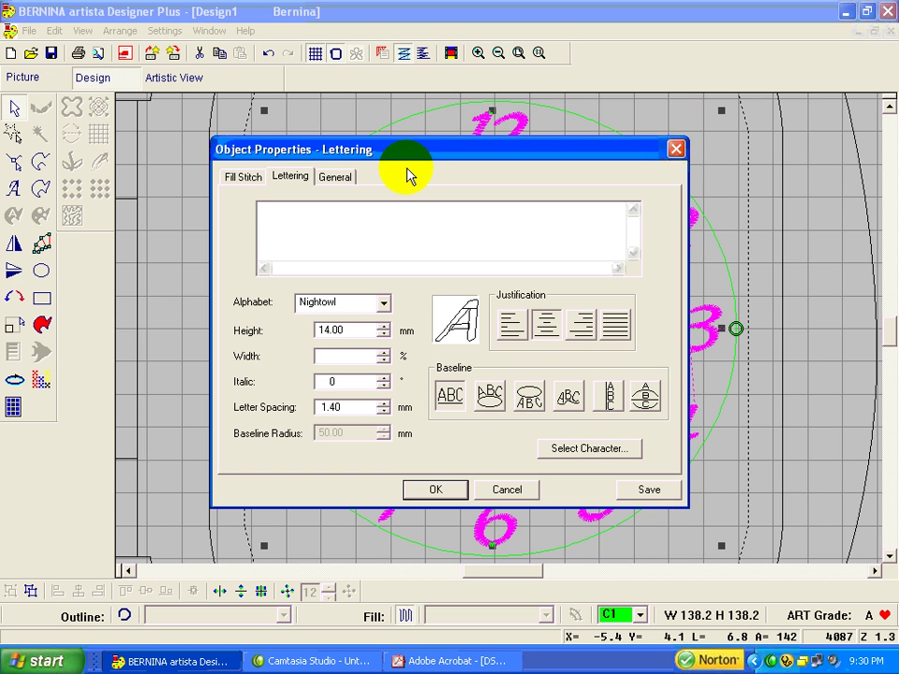
pyautogui.doubleClick(335, 329)
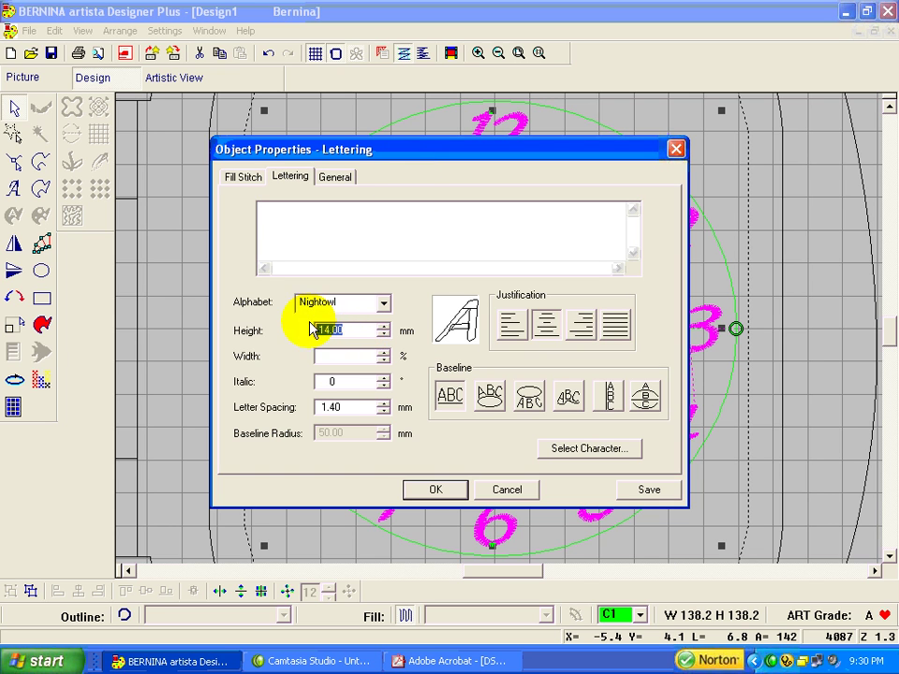
pyautogui.write('12')
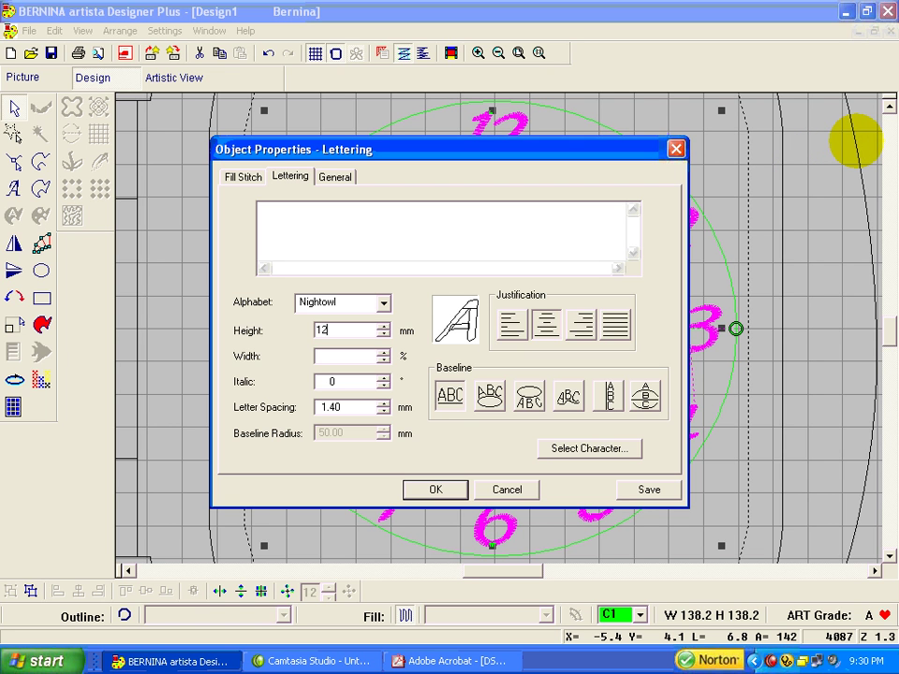
pyautogui.click(440, 489)
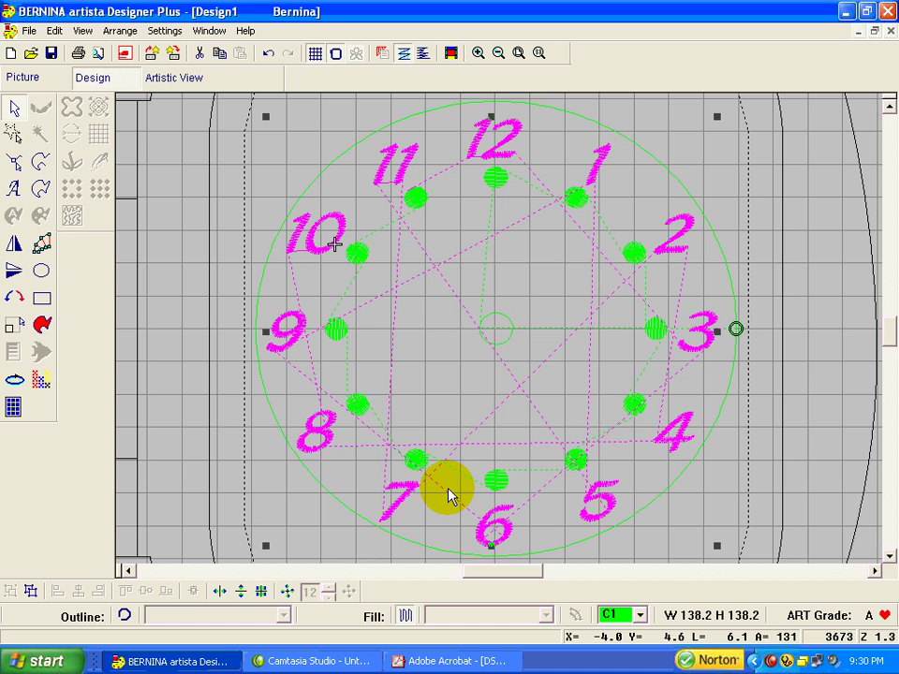
pyautogui.click(809, 406)
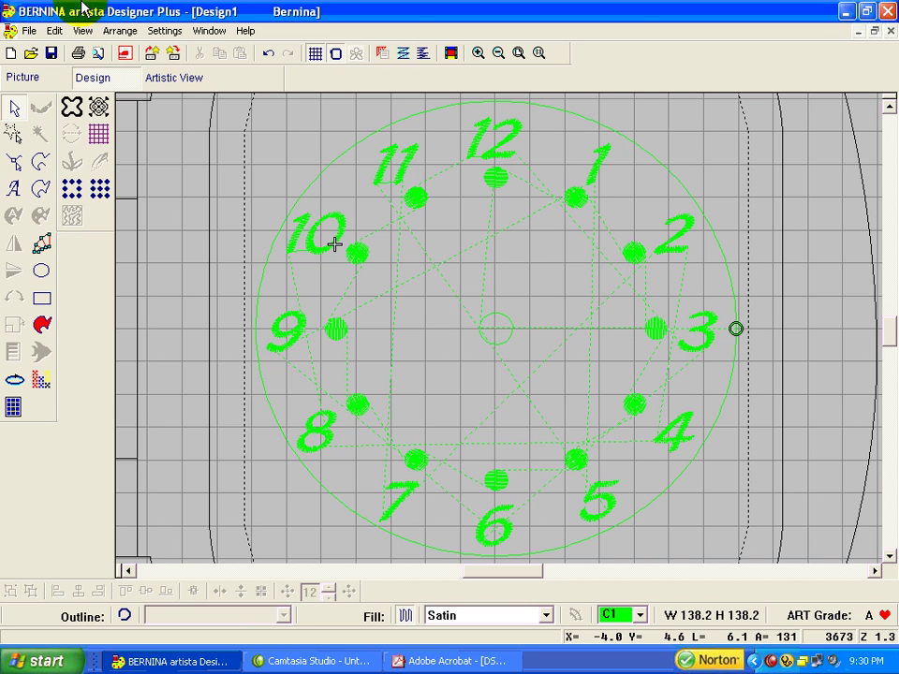
# Use Save As to store the design as 'Clock' in C:'s My Designs folder
pyautogui.click(31, 31)
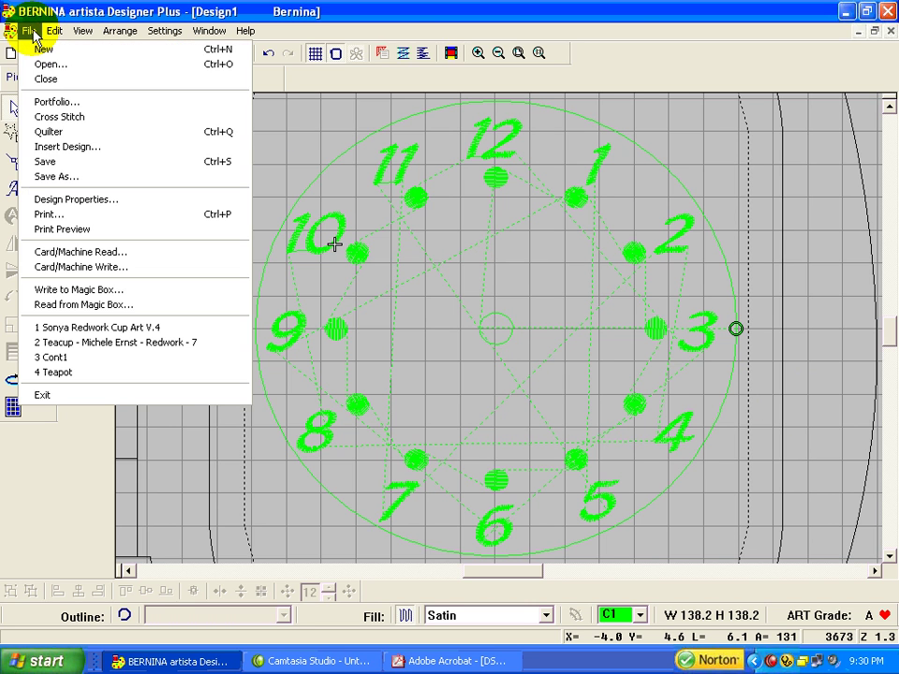
pyautogui.click(53, 178)
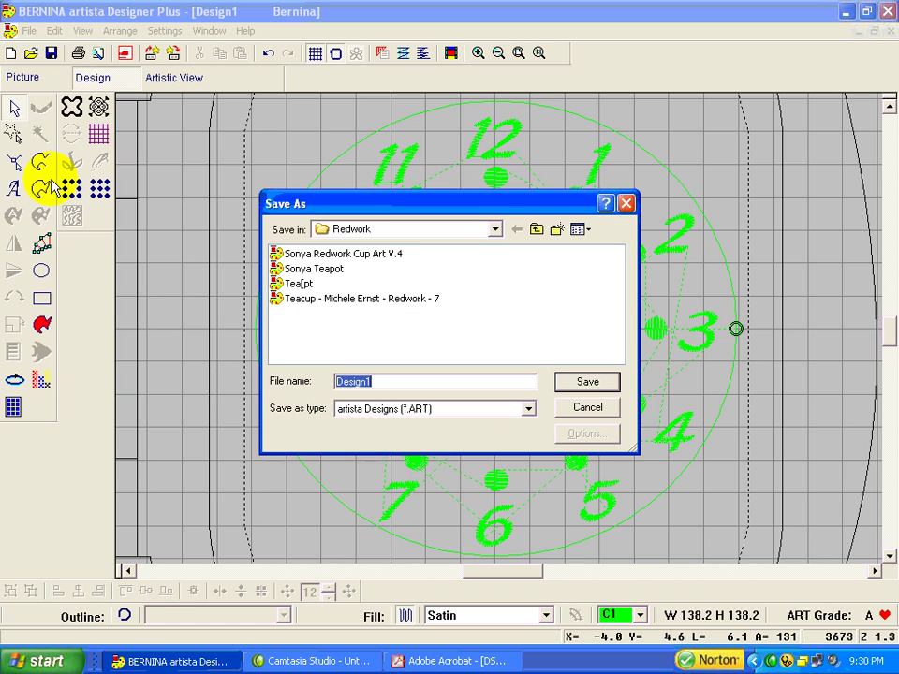
pyautogui.click(496, 229)
pyautogui.click(496, 229)
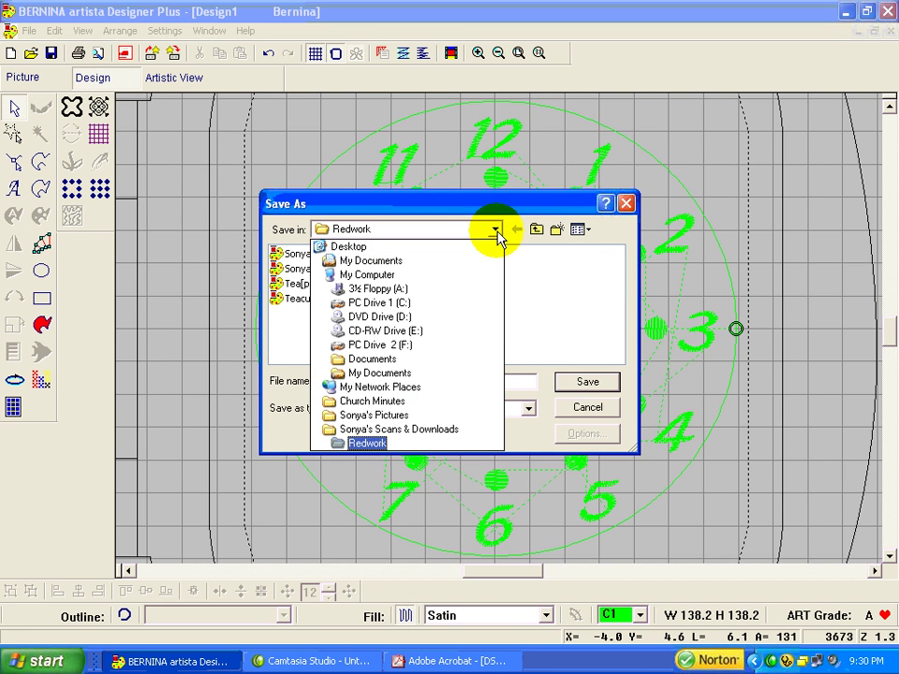
pyautogui.click(339, 302)
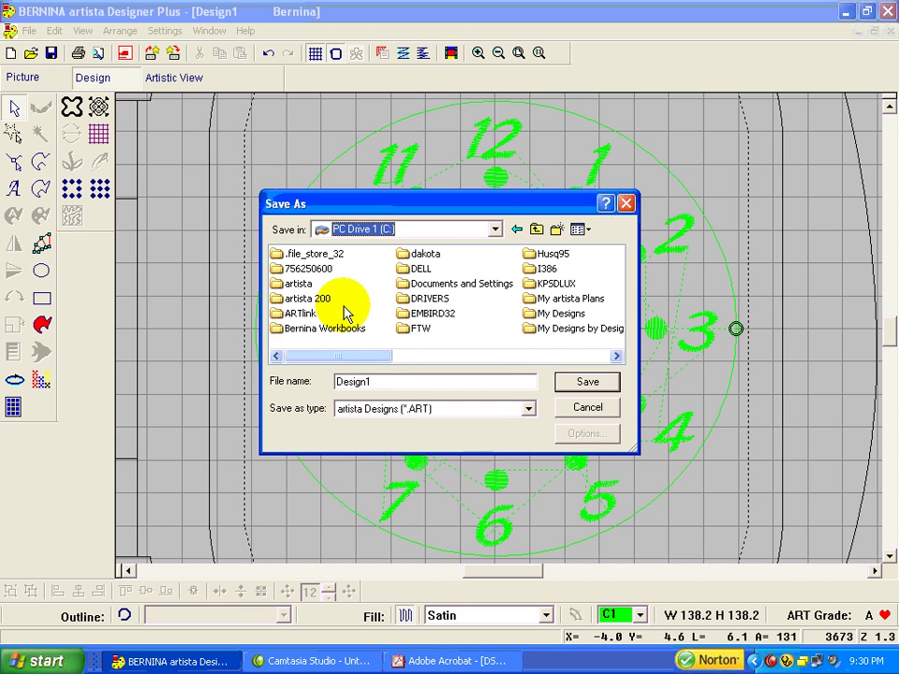
pyautogui.click(531, 316)
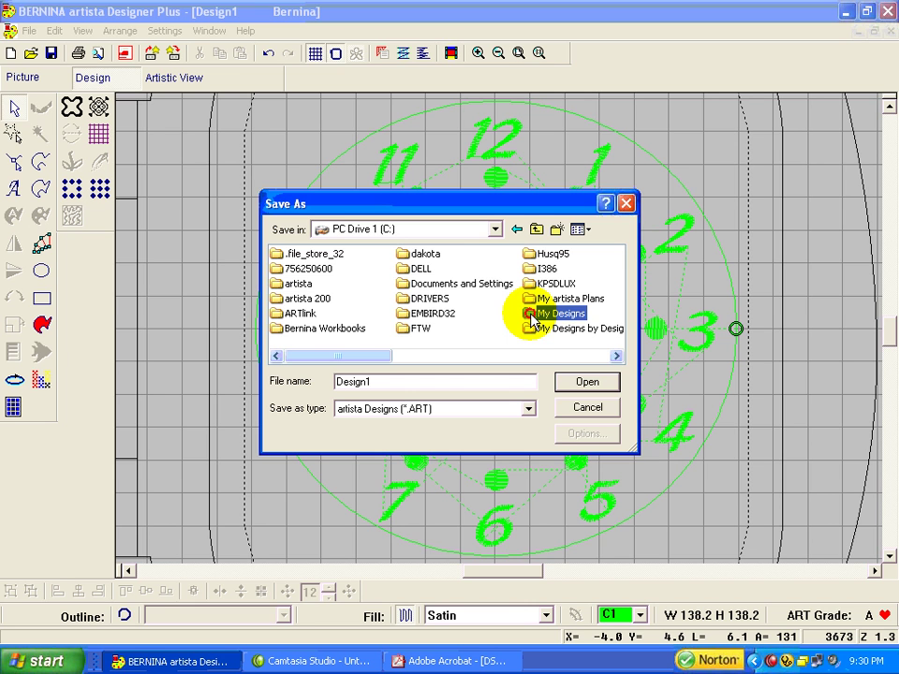
pyautogui.doubleClick(531, 315)
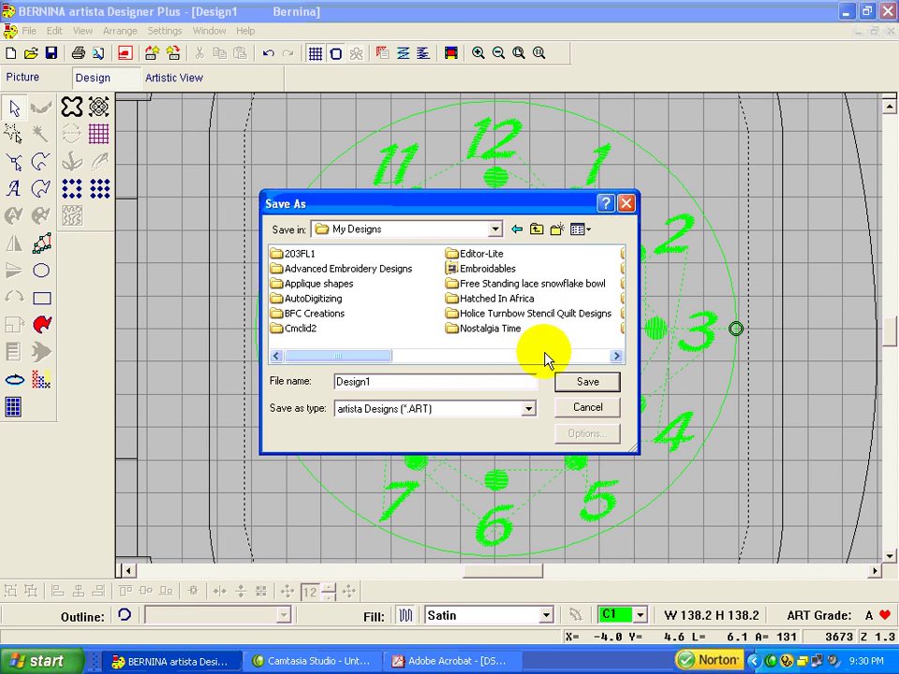
pyautogui.click(545, 357)
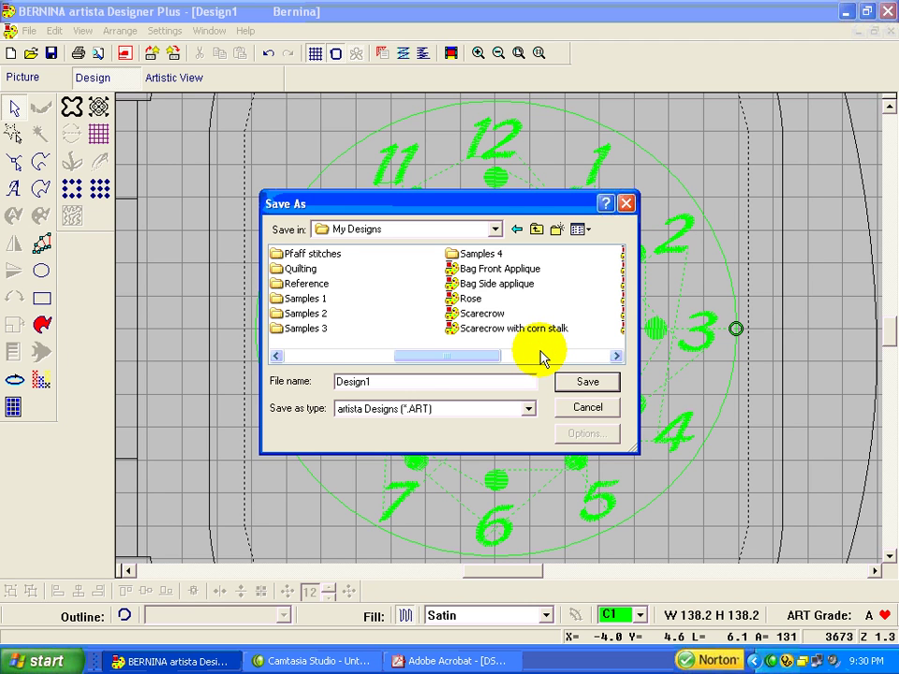
pyautogui.doubleClick(395, 382)
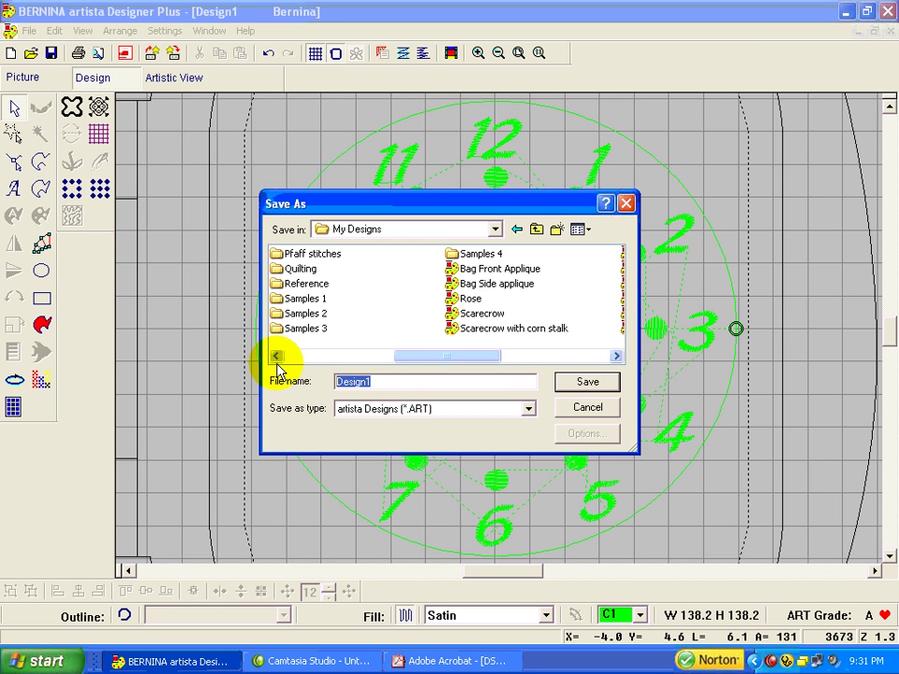
pyautogui.write('Clock')
pyautogui.press('Return')
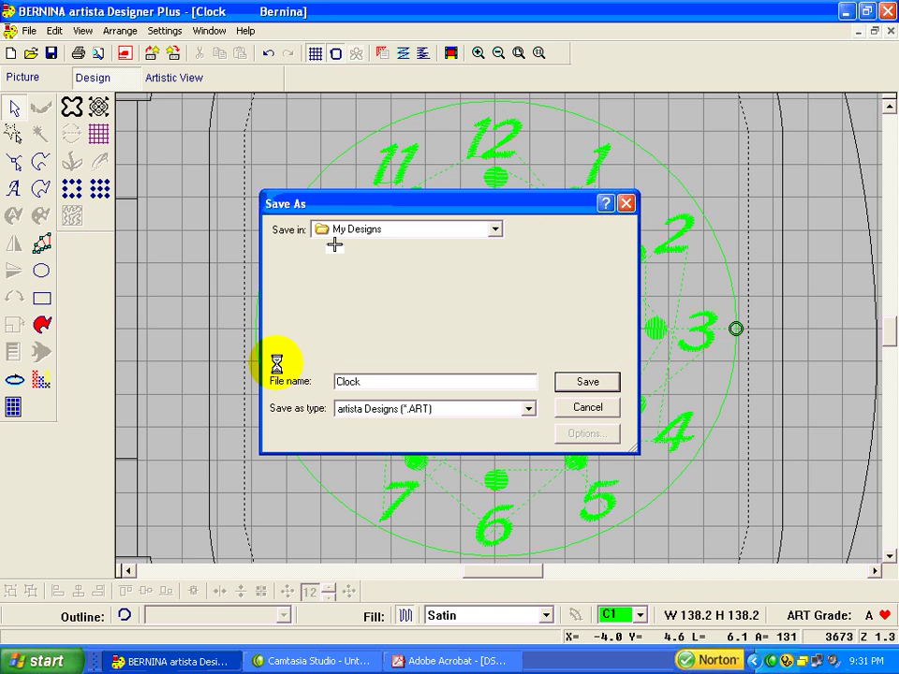